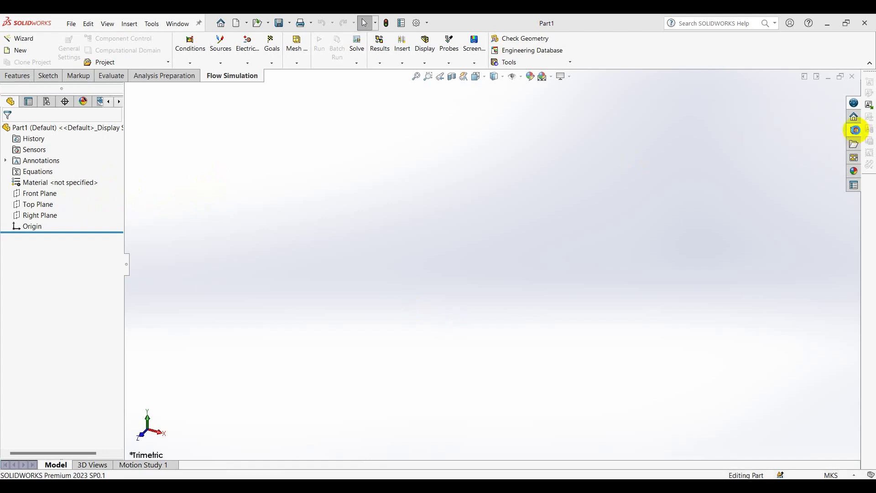
Load the Toolbox add-in from the Design Library's Toolbox entry
{"action": "left_click", "coordinate": [855, 130]}
{"action": "left_click", "coordinate": [705, 116]}
{"action": "left_click", "coordinate": [759, 305]}
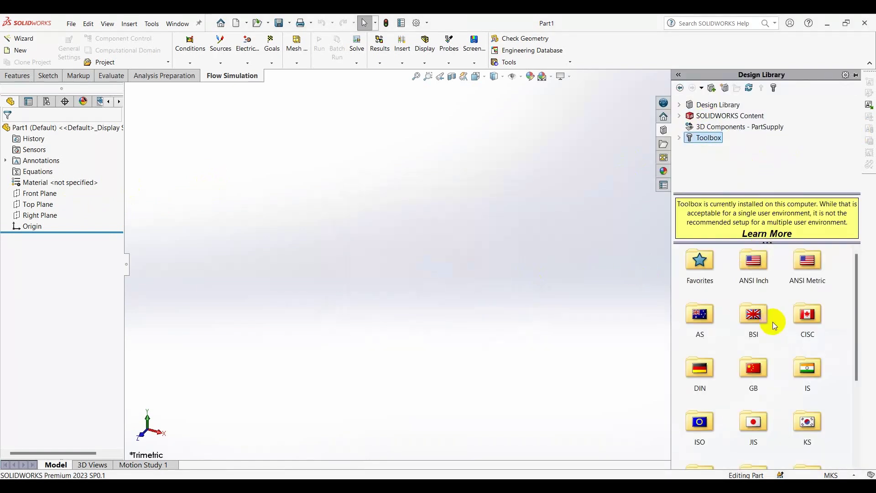
Browse to ANSI Metric > Power Transmission > Gears to list the gear types
{"action": "scroll", "coordinate": [775, 270], "scroll_direction": "down", "scroll_amount": 3}
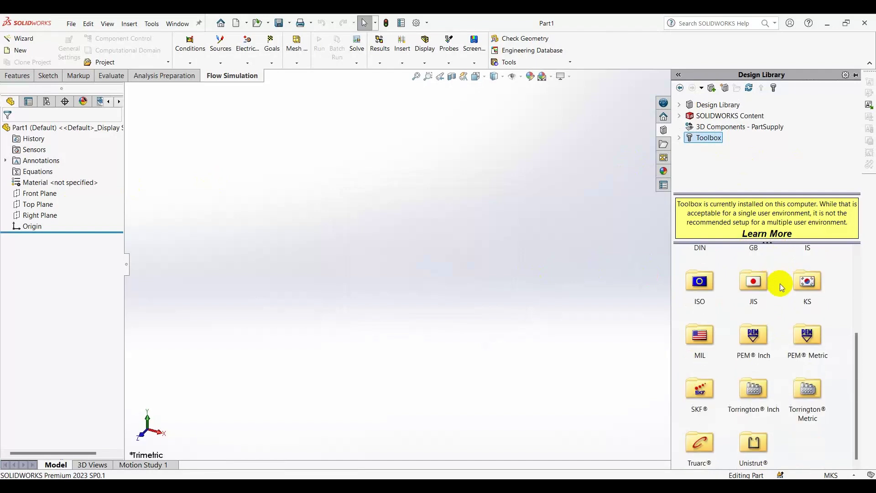
{"action": "scroll", "coordinate": [785, 291], "scroll_direction": "up", "scroll_amount": 3}
{"action": "double_click", "coordinate": [811, 268]}
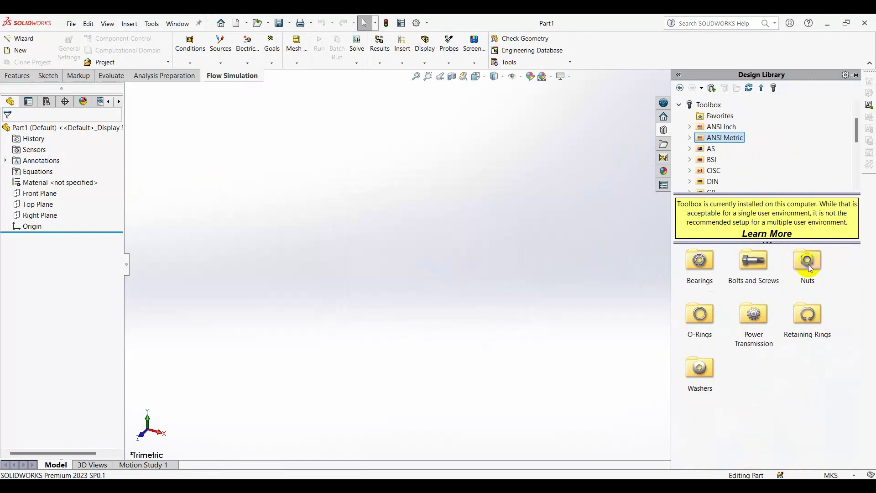
{"action": "double_click", "coordinate": [761, 312]}
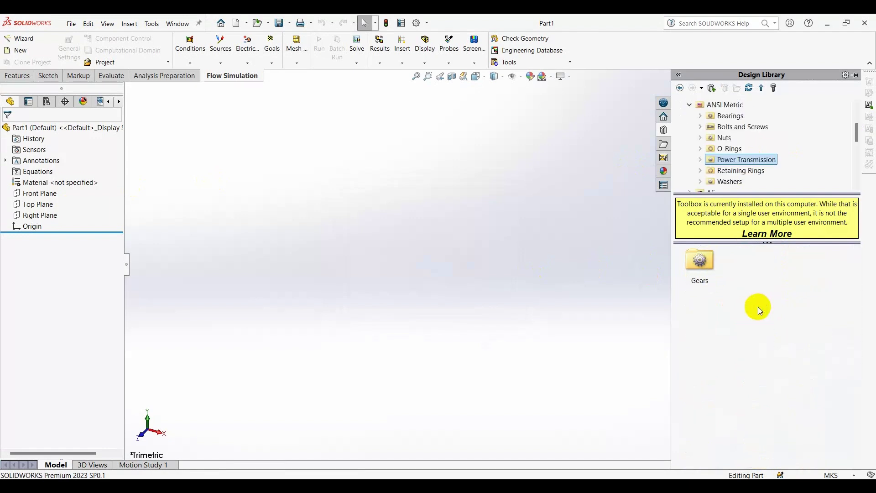
{"action": "double_click", "coordinate": [700, 262]}
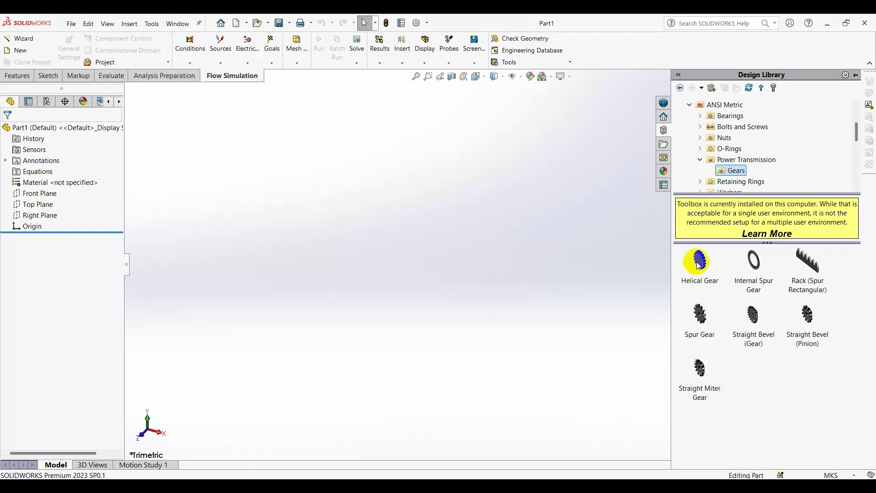
Create a standalone Helical Gear part from the Toolbox, dismissing the derived-part prompt
{"action": "left_click_drag", "start_coordinate": [703, 269], "coordinate": [544, 247]}
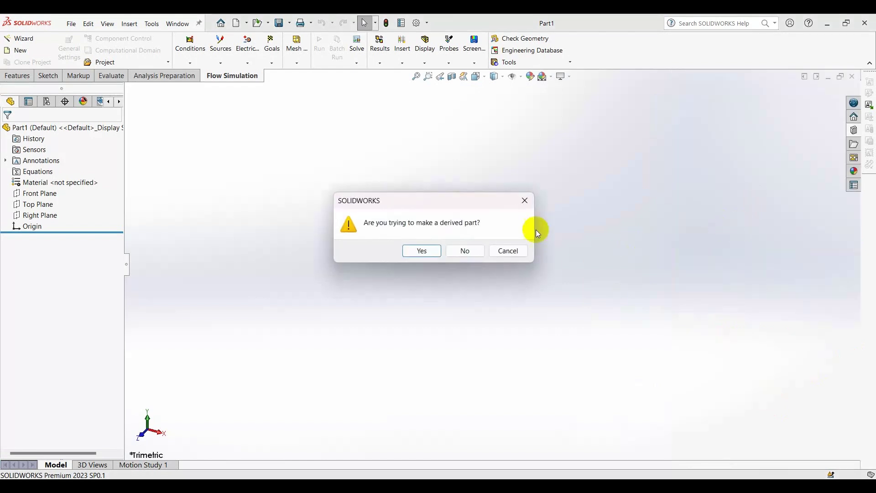
{"action": "left_click", "coordinate": [506, 251]}
{"action": "left_click", "coordinate": [854, 130]}
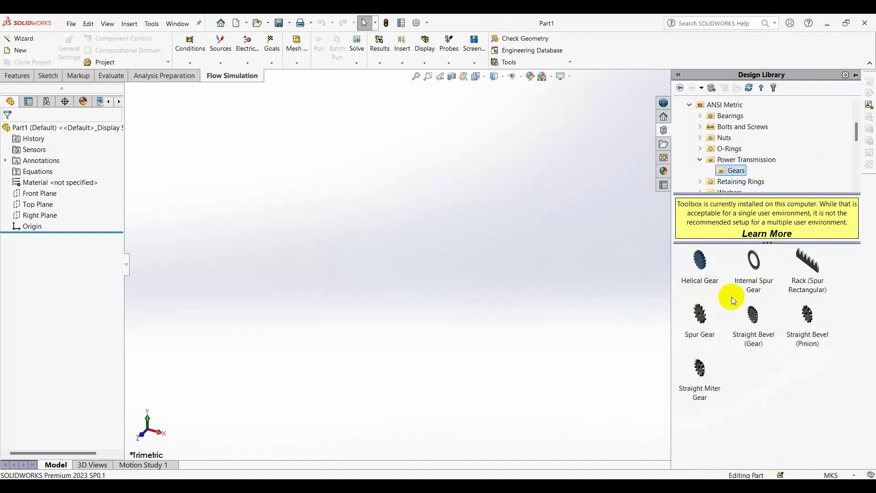
{"action": "right_click", "coordinate": [706, 267]}
{"action": "left_click", "coordinate": [726, 292]}
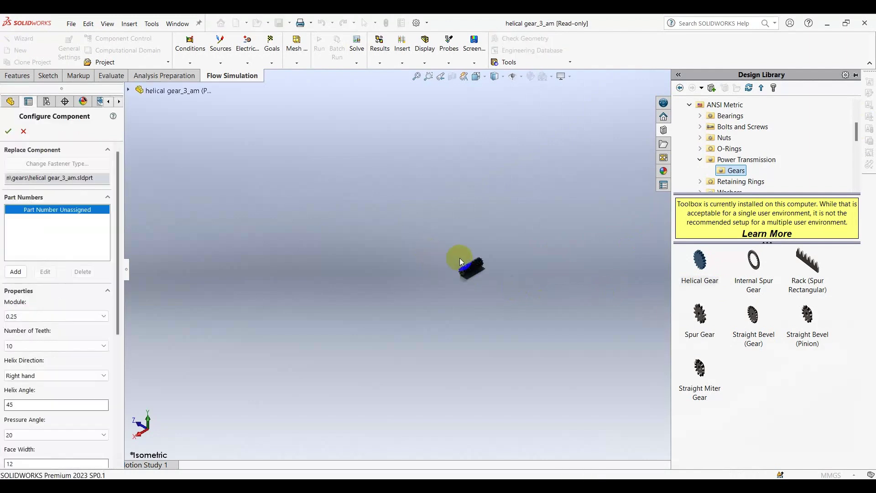
Change the helical gear module from 0.25 to 1.75 and inspect the rebuilt gear
{"action": "left_click", "coordinate": [460, 261]}
{"action": "mouse_move", "coordinate": [388, 256]}
{"action": "middle_mouse_down"}
{"action": "mouse_move", "coordinate": [459, 237]}
{"action": "mouse_move", "coordinate": [411, 182]}
{"action": "mouse_move", "coordinate": [348, 290]}
{"action": "mouse_move", "coordinate": [366, 380]}
{"action": "mouse_move", "coordinate": [349, 337]}
{"action": "mouse_move", "coordinate": [414, 254]}
{"action": "mouse_move", "coordinate": [417, 295]}
{"action": "mouse_move", "coordinate": [403, 269]}
{"action": "mouse_move", "coordinate": [397, 274]}
{"action": "middle_mouse_up"}
{"action": "left_click", "coordinate": [62, 322]}
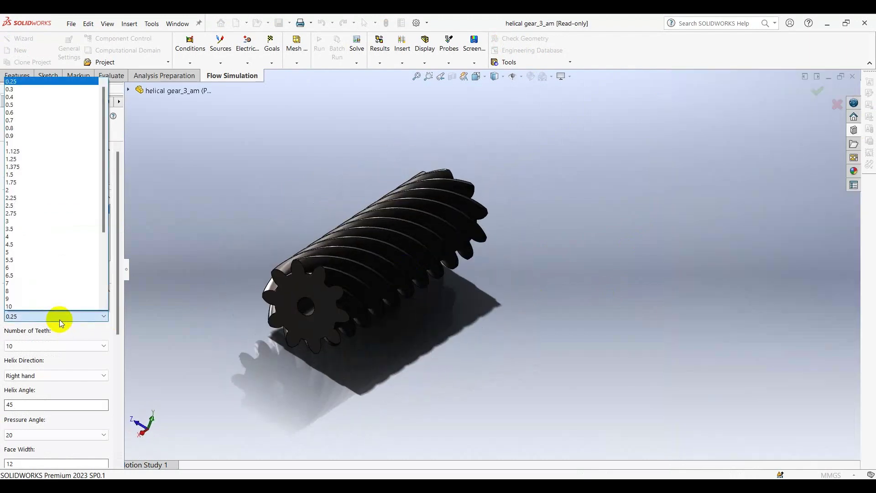
{"action": "left_click", "coordinate": [68, 317]}
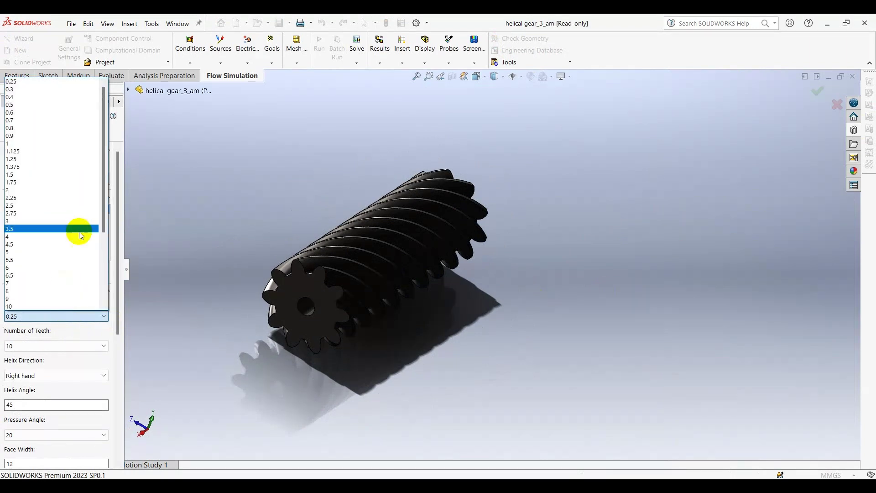
{"action": "scroll", "coordinate": [75, 219], "scroll_direction": "down", "scroll_amount": 2}
{"action": "scroll", "coordinate": [61, 216], "scroll_direction": "up", "scroll_amount": 2}
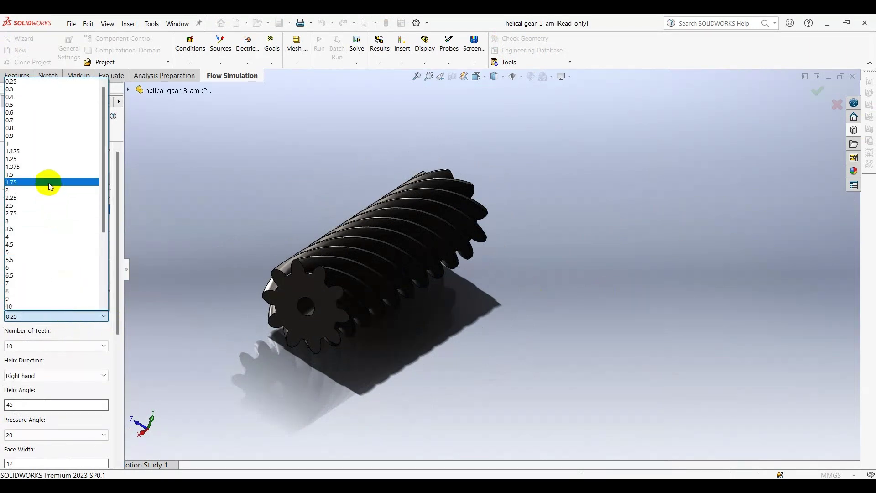
{"action": "left_click", "coordinate": [43, 182]}
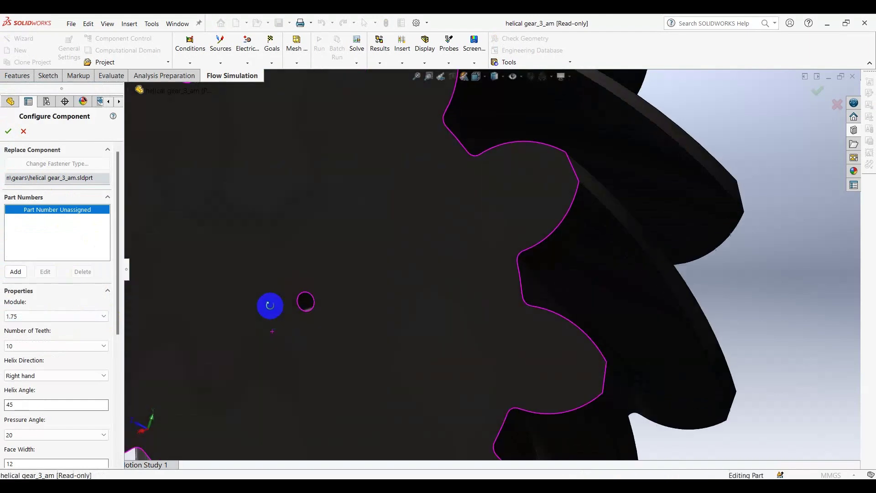
{"action": "mouse_move", "coordinate": [269, 306]}
{"action": "middle_mouse_down"}
{"action": "mouse_move", "coordinate": [218, 339]}
{"action": "mouse_move", "coordinate": [282, 327]}
{"action": "mouse_move", "coordinate": [358, 333]}
{"action": "mouse_move", "coordinate": [272, 366]}
{"action": "mouse_move", "coordinate": [317, 338]}
{"action": "mouse_move", "coordinate": [290, 333]}
{"action": "middle_mouse_up"}
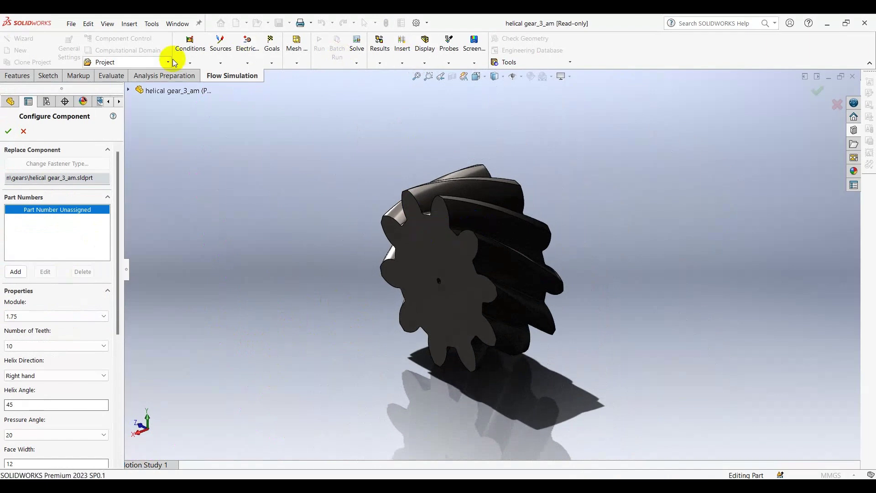
Measure the gear's front face area as 469.651 mm²
{"action": "left_click", "coordinate": [111, 76]}
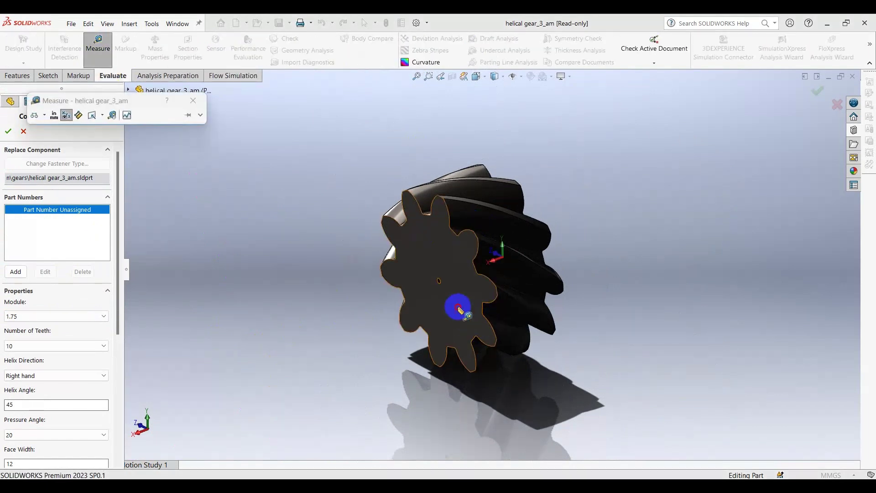
{"action": "left_click", "coordinate": [458, 306]}
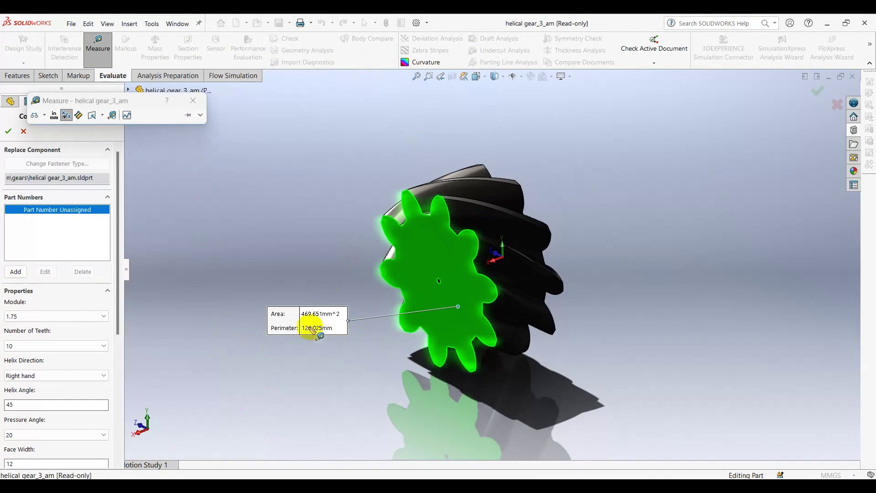
{"action": "left_click", "coordinate": [194, 101]}
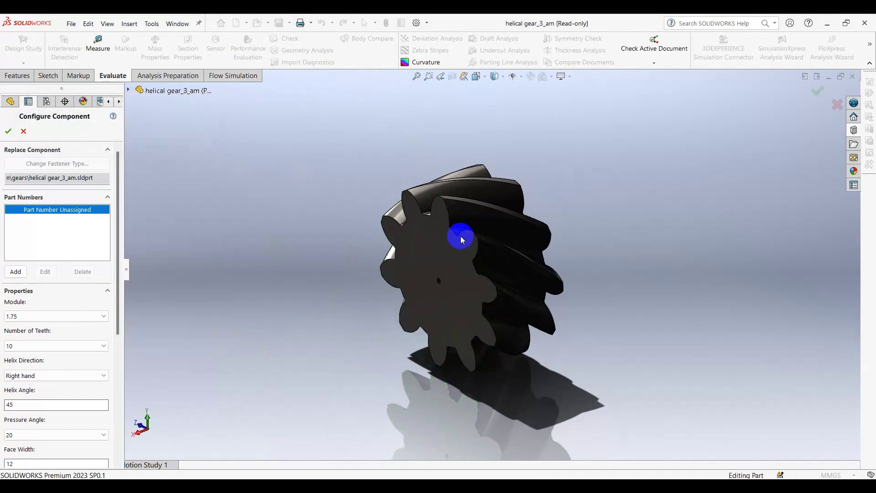
Measure a tooth-root edge length of 1.361 mm, then close Measure
{"action": "left_click", "coordinate": [109, 50]}
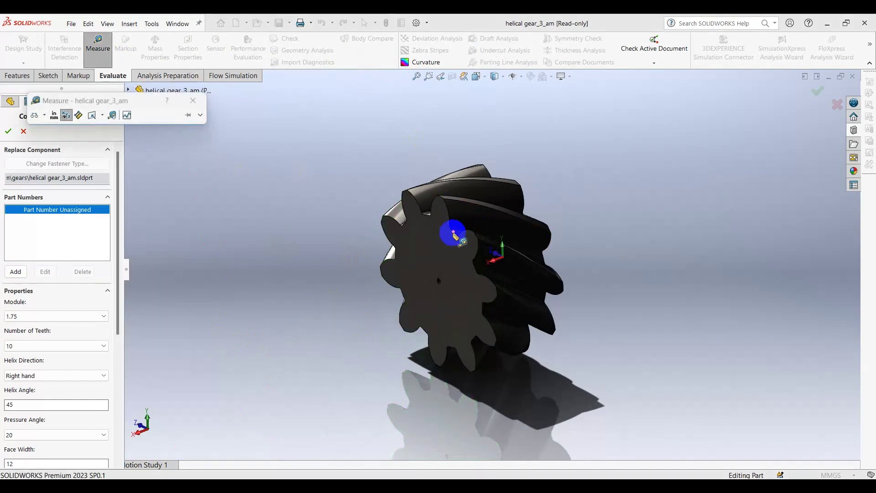
{"action": "scroll", "coordinate": [458, 237], "scroll_direction": "down", "scroll_amount": 4}
{"action": "scroll", "coordinate": [471, 239], "scroll_direction": "down", "scroll_amount": 2}
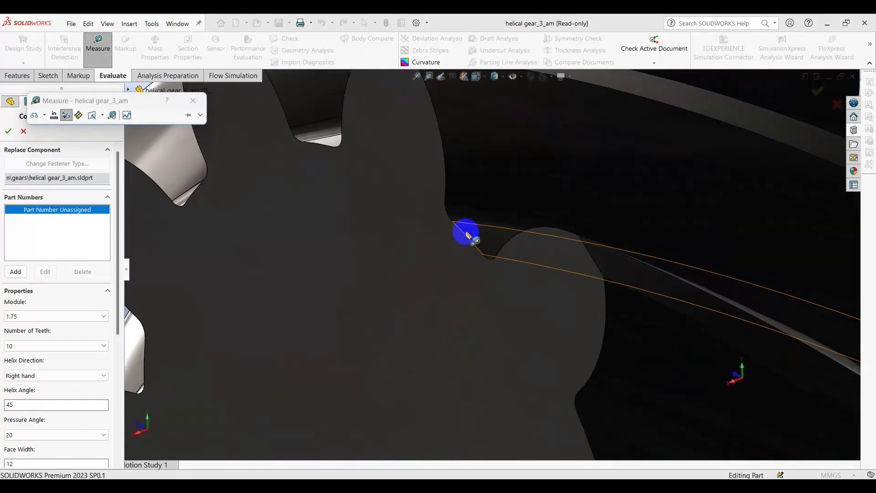
{"action": "scroll", "coordinate": [480, 223], "scroll_direction": "down", "scroll_amount": 1}
{"action": "left_click", "coordinate": [474, 243]}
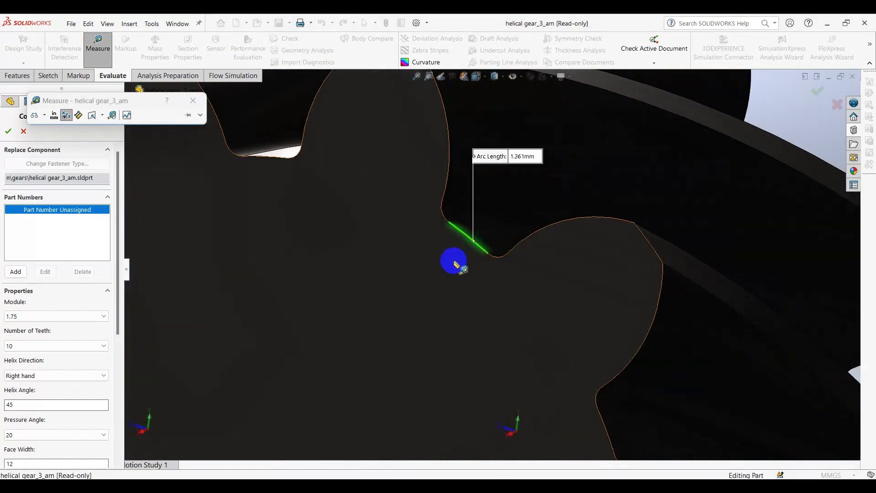
{"action": "scroll", "coordinate": [421, 276], "scroll_direction": "up", "scroll_amount": 5}
{"action": "scroll", "coordinate": [421, 277], "scroll_direction": "down", "scroll_amount": 1}
{"action": "scroll", "coordinate": [421, 277], "scroll_direction": "down", "scroll_amount": 4}
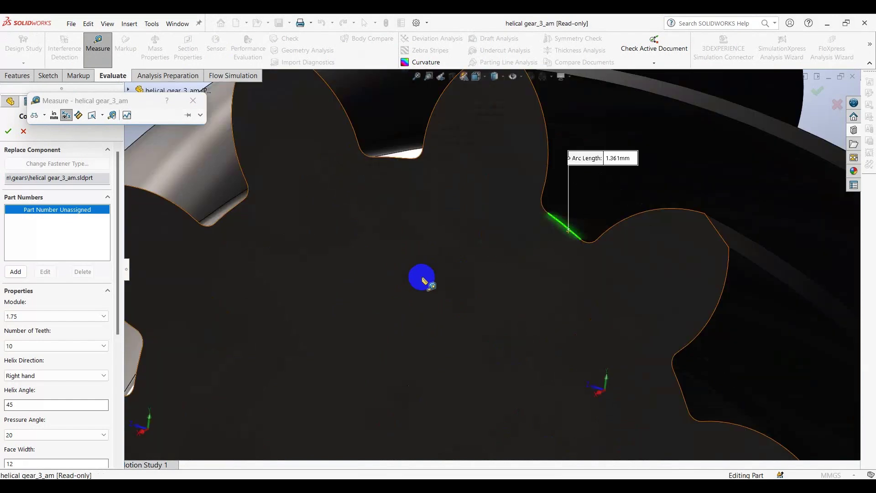
{"action": "scroll", "coordinate": [422, 278], "scroll_direction": "up", "scroll_amount": 5}
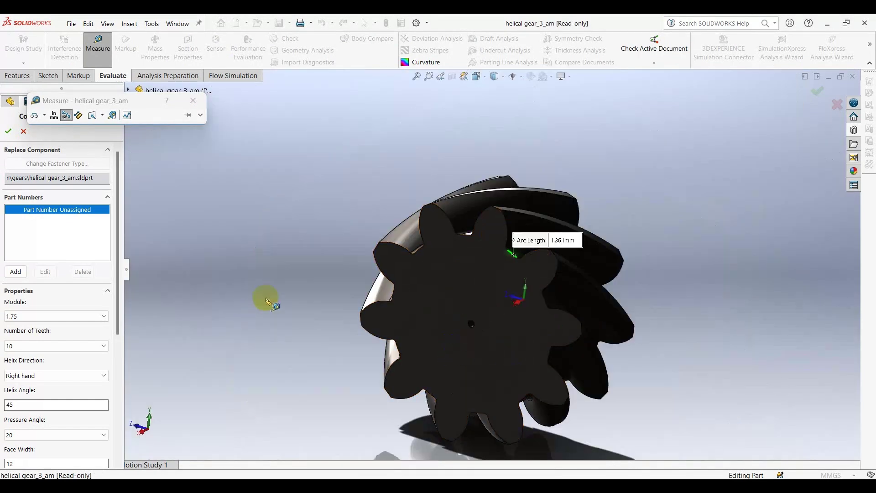
{"action": "left_click", "coordinate": [264, 298]}
{"action": "left_click", "coordinate": [193, 100]}
{"action": "left_click", "coordinate": [53, 316]}
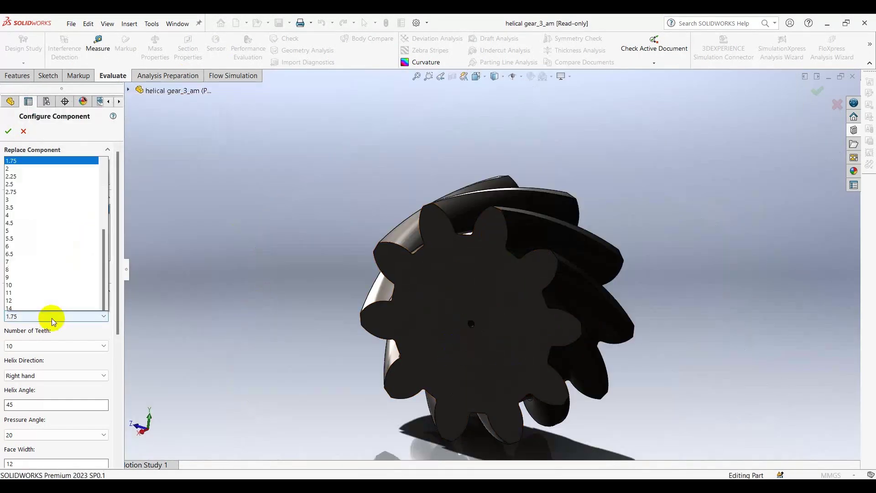
Set the gear module to 0.9 after briefly trying 36
{"action": "left_click", "coordinate": [33, 290]}
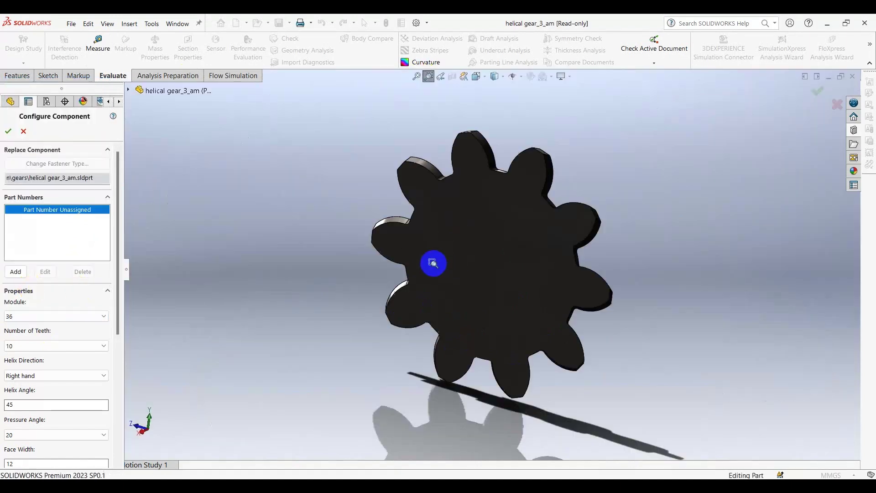
{"action": "mouse_move", "coordinate": [435, 262]}
{"action": "middle_mouse_down"}
{"action": "mouse_move", "coordinate": [395, 217]}
{"action": "mouse_move", "coordinate": [366, 231]}
{"action": "mouse_move", "coordinate": [363, 250]}
{"action": "mouse_move", "coordinate": [339, 256]}
{"action": "middle_mouse_up"}
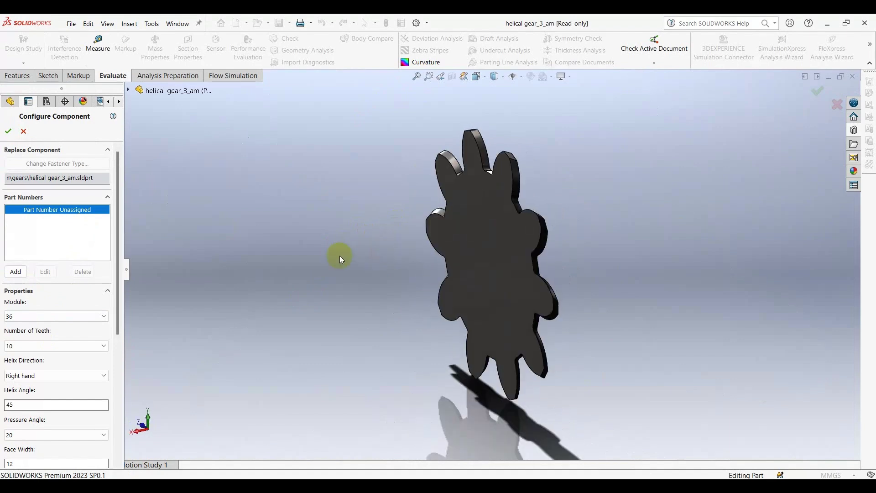
{"action": "left_click", "coordinate": [61, 315]}
{"action": "scroll", "coordinate": [51, 267], "scroll_direction": "up", "scroll_amount": 5}
{"action": "scroll", "coordinate": [51, 267], "scroll_direction": "up", "scroll_amount": 3}
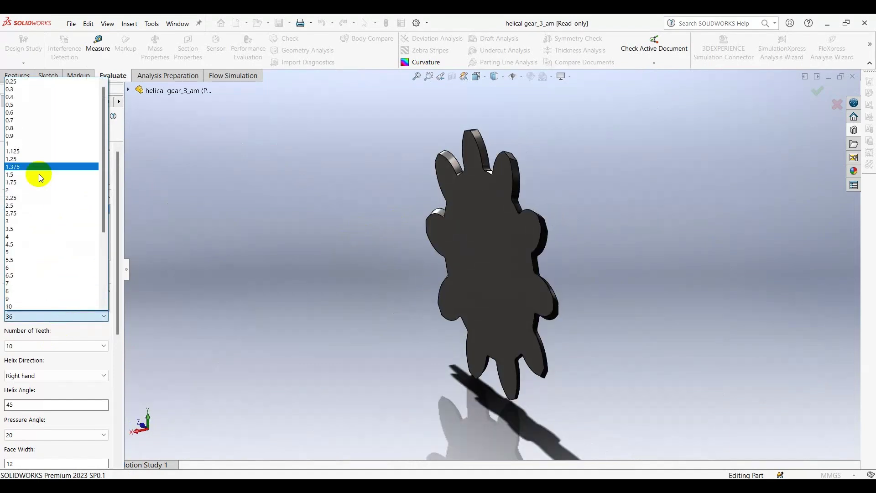
{"action": "left_click", "coordinate": [36, 136]}
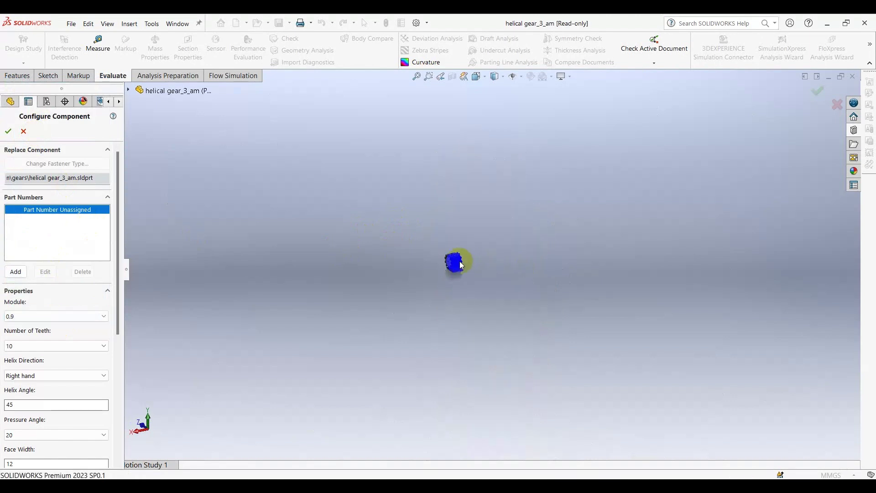
{"action": "scroll", "coordinate": [459, 261], "scroll_direction": "down", "scroll_amount": 3}
{"action": "scroll", "coordinate": [461, 264], "scroll_direction": "down", "scroll_amount": 5}
{"action": "mouse_move", "coordinate": [460, 264]}
{"action": "middle_mouse_down"}
{"action": "mouse_move", "coordinate": [553, 241]}
{"action": "mouse_move", "coordinate": [442, 256]}
{"action": "mouse_move", "coordinate": [401, 307]}
{"action": "mouse_move", "coordinate": [505, 297]}
{"action": "mouse_move", "coordinate": [480, 302]}
{"action": "middle_mouse_up"}
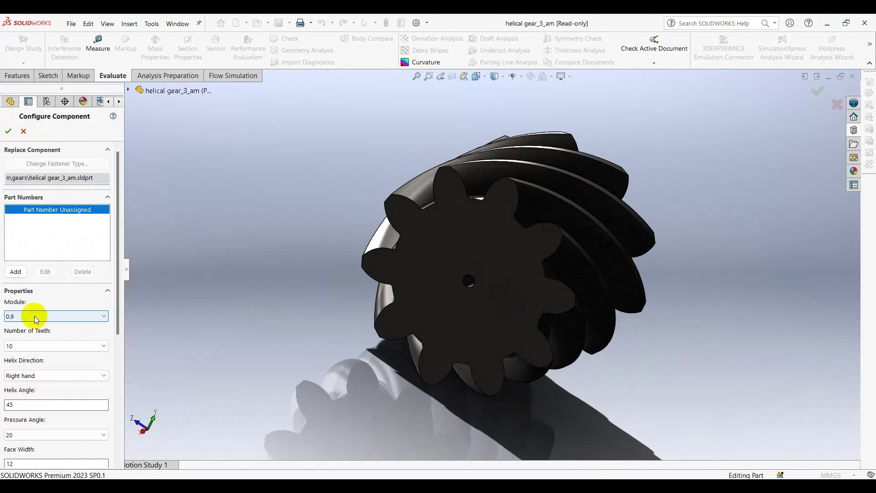
{"action": "mouse_move", "coordinate": [264, 297]}
{"action": "middle_mouse_down"}
{"action": "mouse_move", "coordinate": [352, 303]}
{"action": "mouse_move", "coordinate": [344, 362]}
{"action": "mouse_move", "coordinate": [326, 307]}
{"action": "mouse_move", "coordinate": [287, 289]}
{"action": "mouse_move", "coordinate": [283, 270]}
{"action": "middle_mouse_up"}
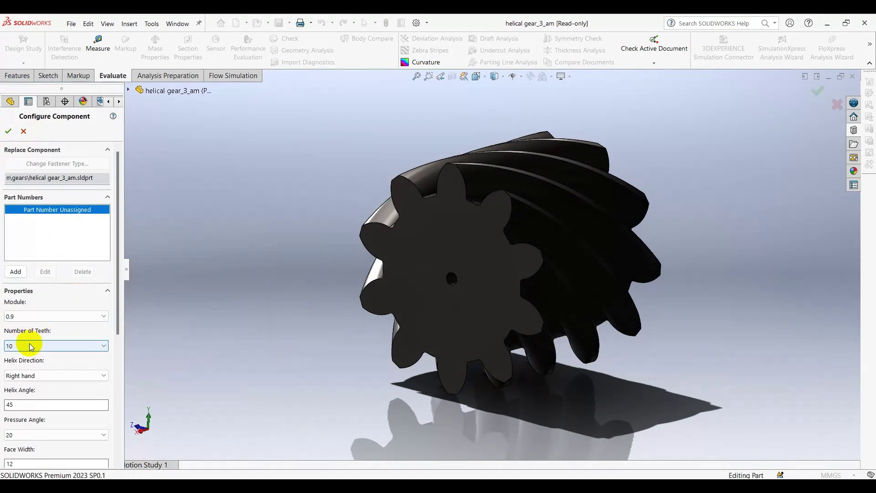
Give the helical gear 18 teeth
{"action": "left_click", "coordinate": [34, 345]}
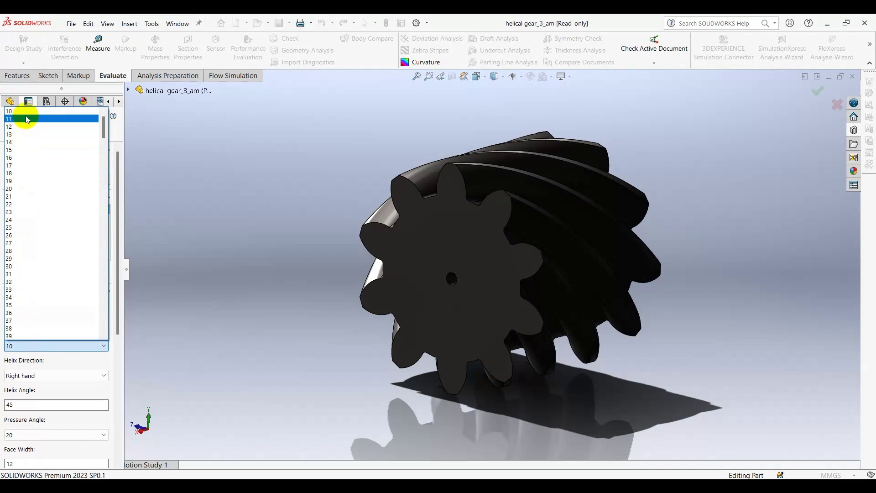
{"action": "left_click", "coordinate": [26, 173]}
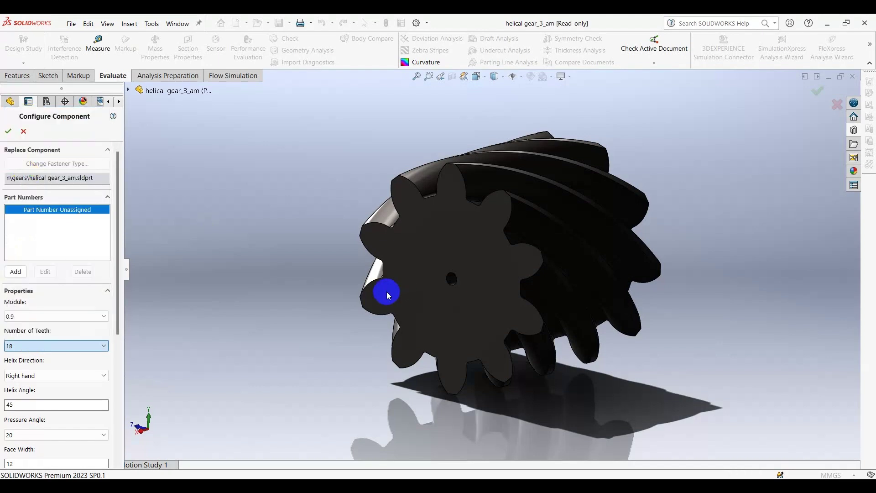
{"action": "middle_click_drag", "start_coordinate": [387, 295], "coordinate": [332, 237]}
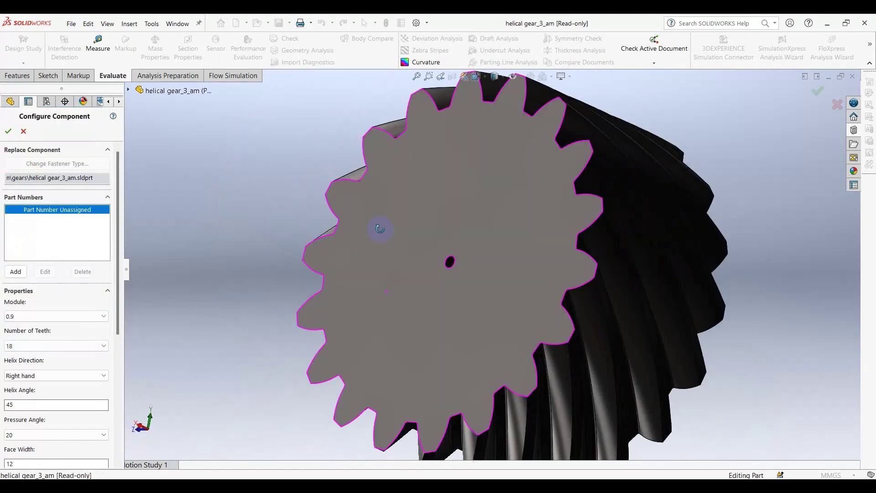
{"action": "middle_click_drag", "start_coordinate": [332, 237], "coordinate": [397, 307]}
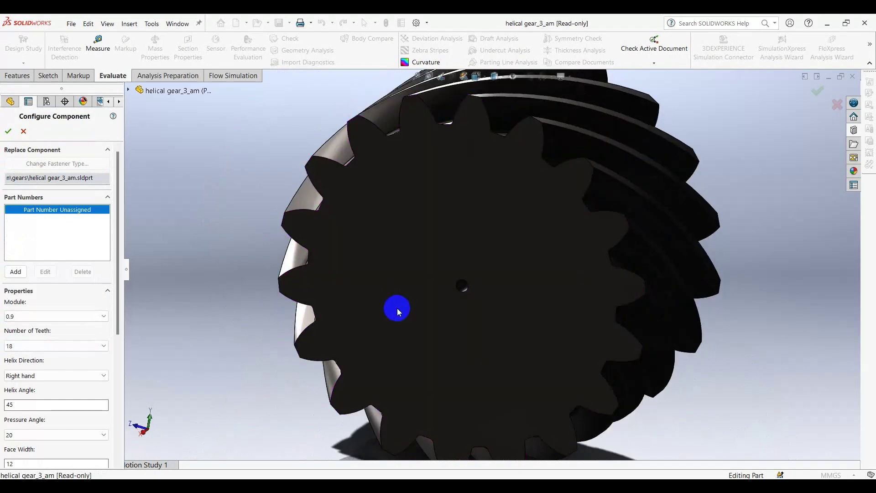
Switch the helix direction from Right hand to Left hand
{"action": "left_click", "coordinate": [45, 376]}
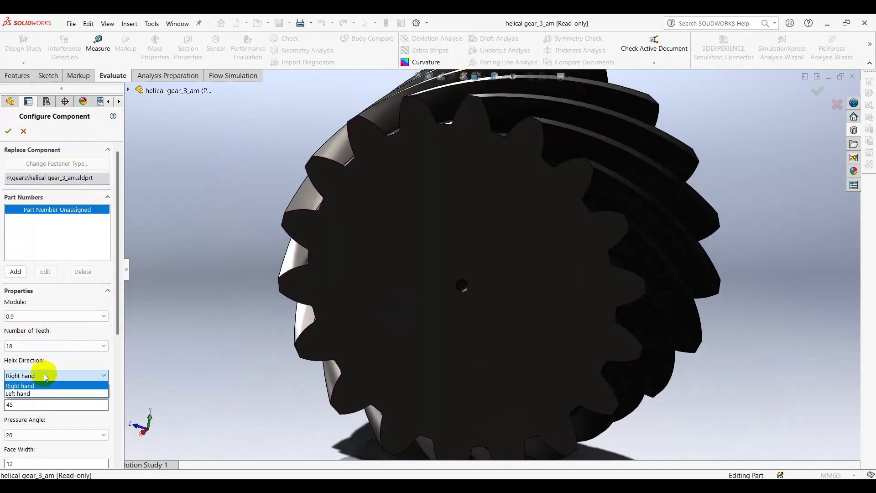
{"action": "left_click", "coordinate": [45, 376]}
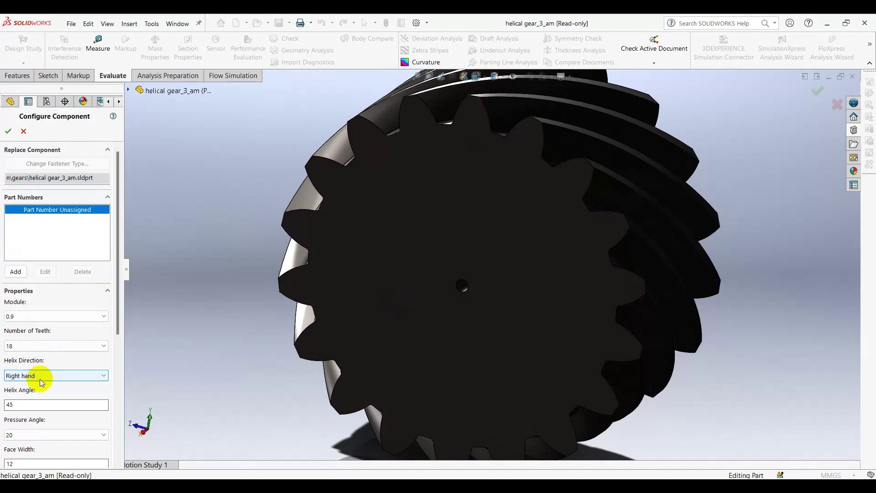
{"action": "left_click", "coordinate": [45, 375]}
{"action": "left_click", "coordinate": [41, 391]}
Set the helix angle to 30°, after trying 60 and ignoring the rebuild warning
{"action": "scroll", "coordinate": [313, 339], "scroll_direction": "up", "scroll_amount": 2}
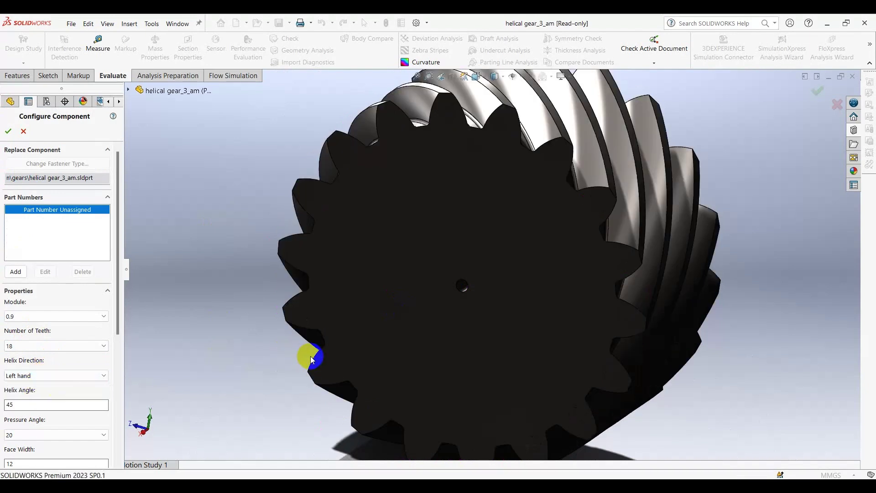
{"action": "scroll", "coordinate": [307, 354], "scroll_direction": "up", "scroll_amount": 5}
{"action": "mouse_move", "coordinate": [303, 354]}
{"action": "middle_mouse_down"}
{"action": "mouse_move", "coordinate": [254, 352]}
{"action": "mouse_move", "coordinate": [243, 363]}
{"action": "middle_mouse_up"}
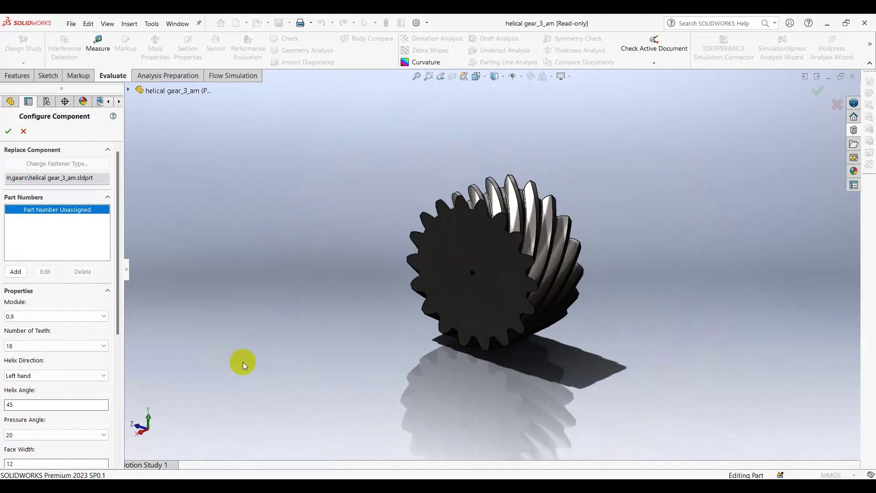
{"action": "double_click", "coordinate": [43, 405]}
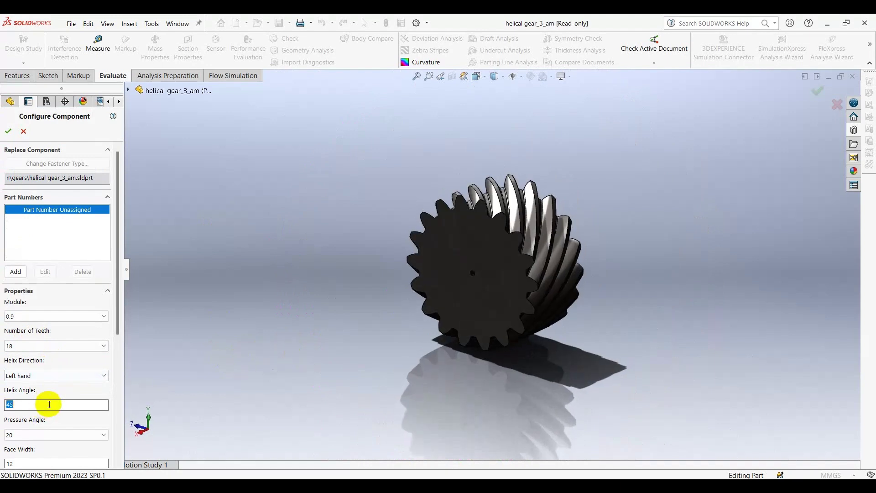
{"action": "type", "text": "60"}
{"action": "left_click", "coordinate": [396, 359]}
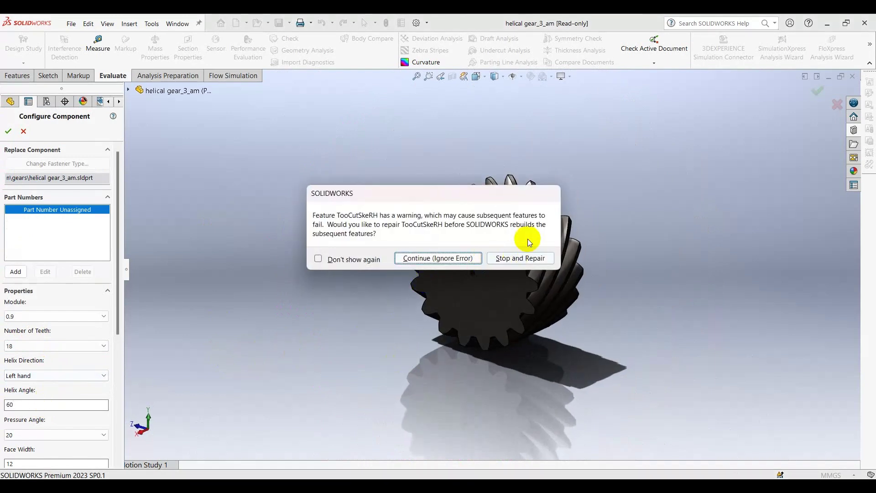
{"action": "left_click", "coordinate": [417, 260]}
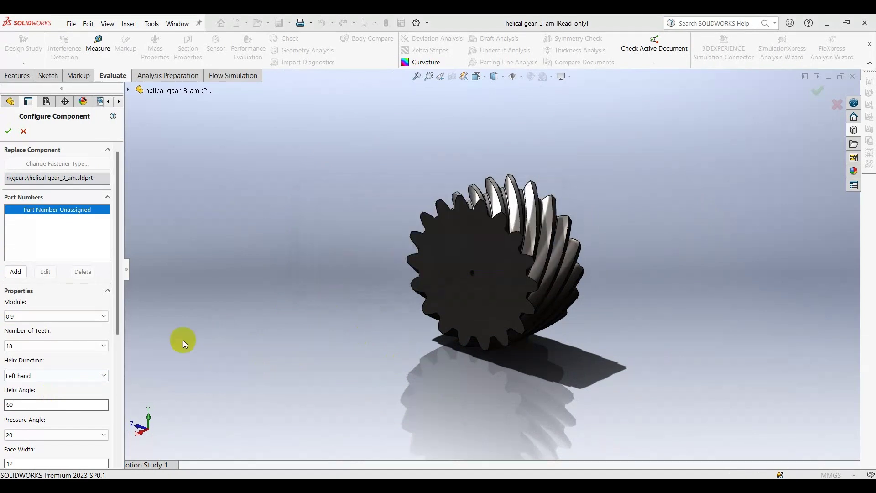
{"action": "mouse_move", "coordinate": [383, 313]}
{"action": "middle_mouse_down"}
{"action": "mouse_move", "coordinate": [397, 267]}
{"action": "mouse_move", "coordinate": [342, 297]}
{"action": "middle_mouse_up"}
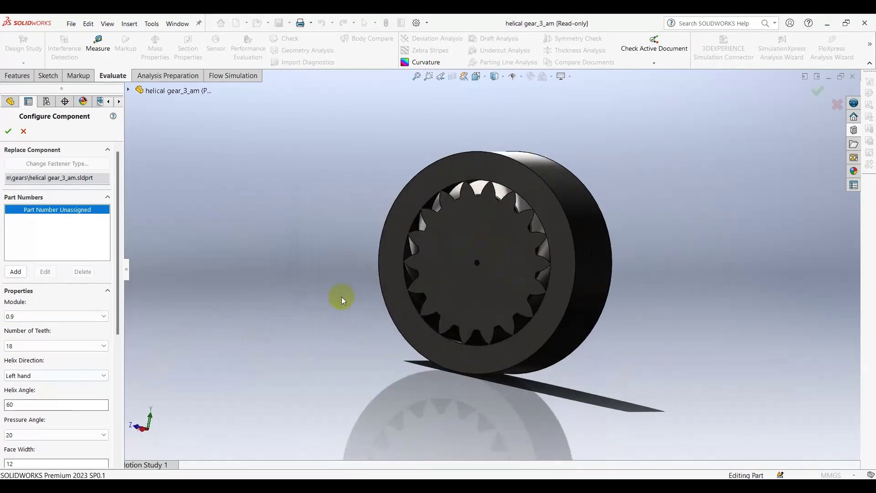
{"action": "double_click", "coordinate": [59, 405]}
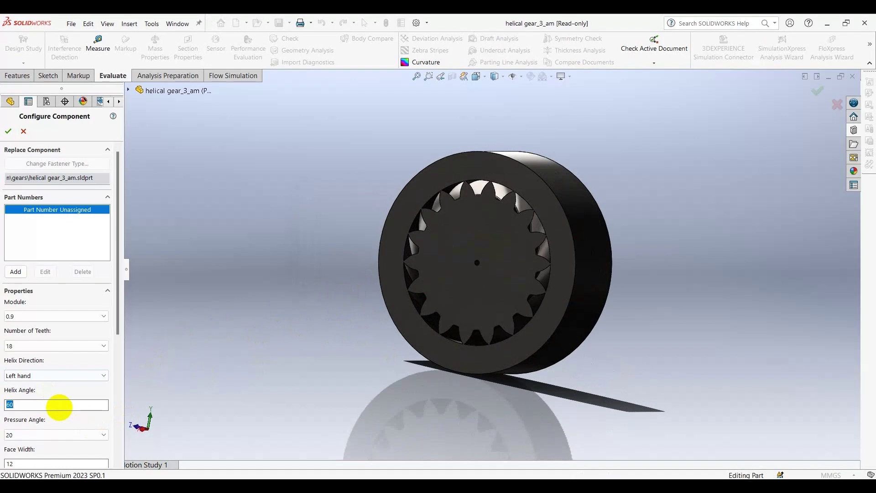
{"action": "type", "text": "30"}
{"action": "left_click", "coordinate": [233, 322]}
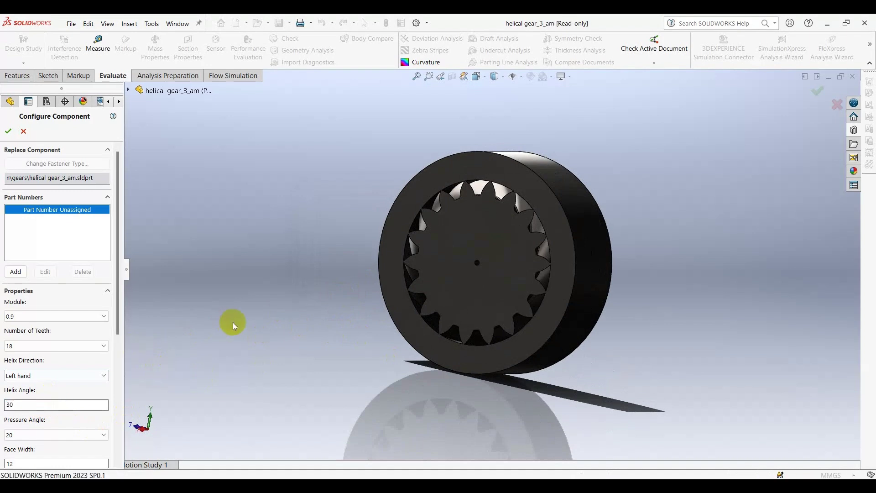
{"action": "mouse_move", "coordinate": [271, 315]}
{"action": "middle_mouse_down"}
{"action": "mouse_move", "coordinate": [286, 415]}
{"action": "mouse_move", "coordinate": [351, 370]}
{"action": "mouse_move", "coordinate": [446, 398]}
{"action": "mouse_move", "coordinate": [372, 405]}
{"action": "middle_mouse_up"}
Keep the pressure angle at 20 and change the face width from 12 to 20
{"action": "scroll", "coordinate": [12, 408], "scroll_direction": "down", "scroll_amount": 3}
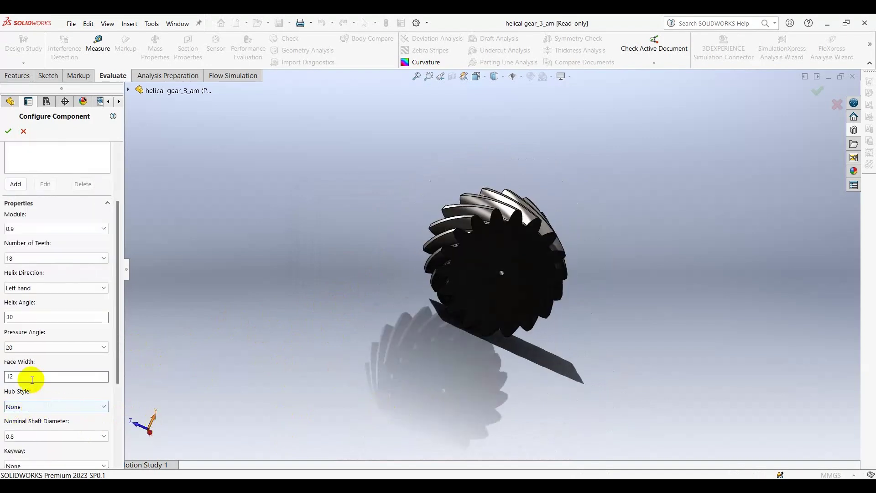
{"action": "left_click", "coordinate": [47, 347]}
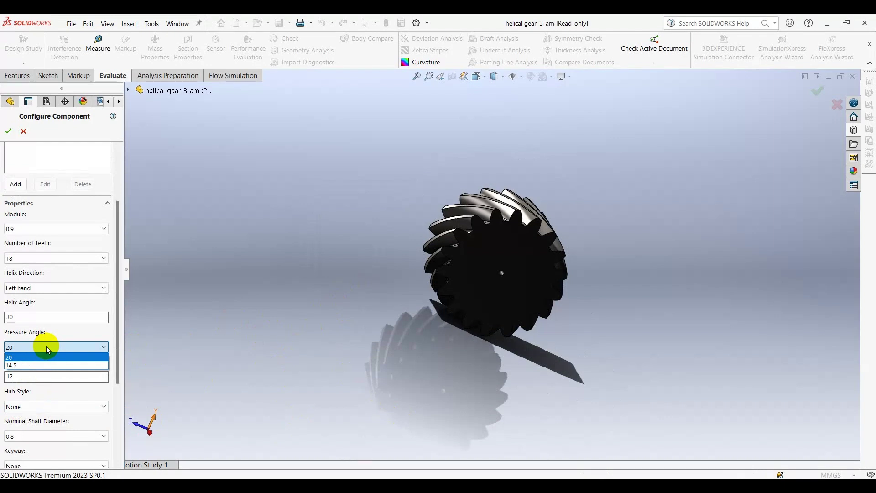
{"action": "left_click", "coordinate": [57, 352]}
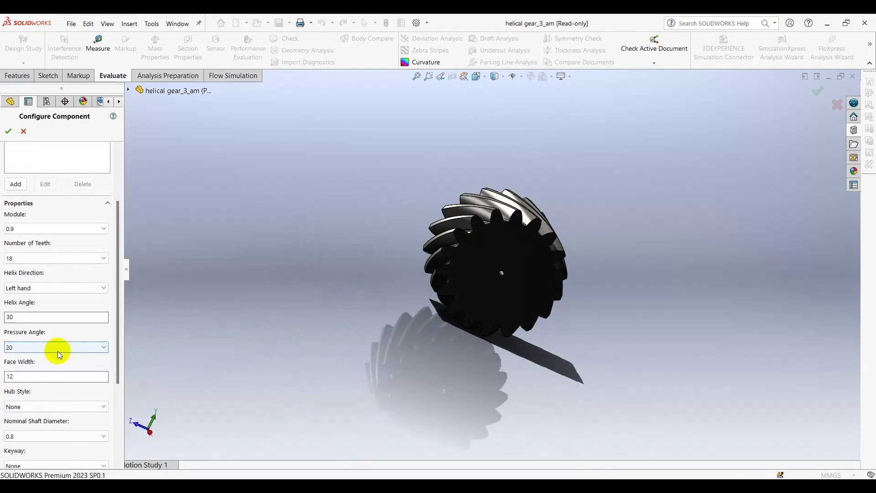
{"action": "left_click", "coordinate": [56, 352]}
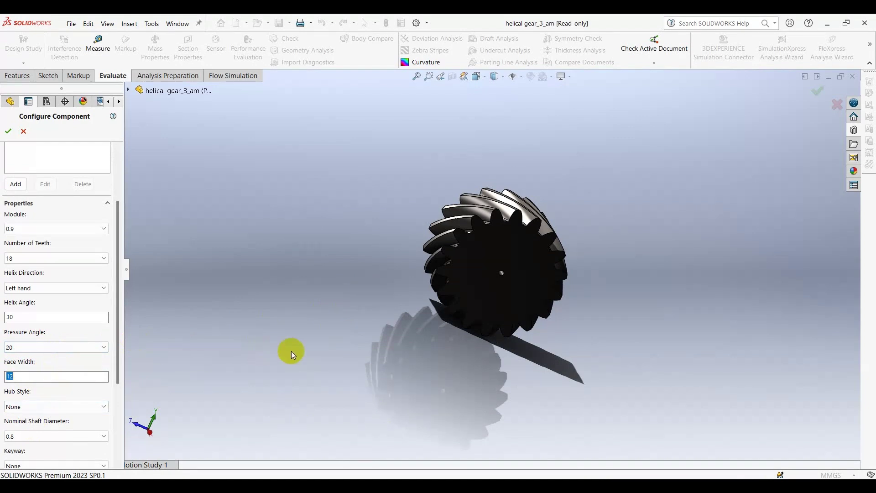
{"action": "middle_click_drag", "start_coordinate": [290, 352], "coordinate": [215, 365]}
{"action": "left_click", "coordinate": [63, 378]}
{"action": "type", "text": "20"}
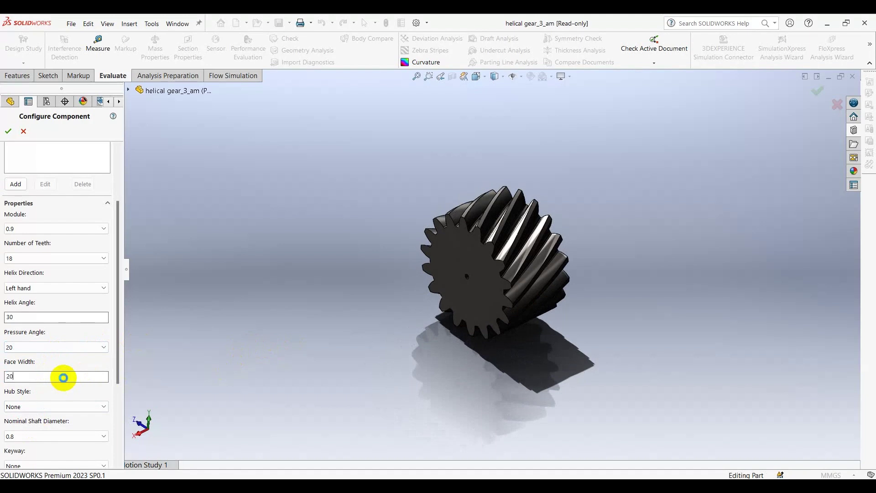
{"action": "mouse_move", "coordinate": [313, 294]}
{"action": "middle_mouse_down"}
{"action": "mouse_move", "coordinate": [360, 308]}
{"action": "mouse_move", "coordinate": [321, 305]}
{"action": "middle_mouse_up"}
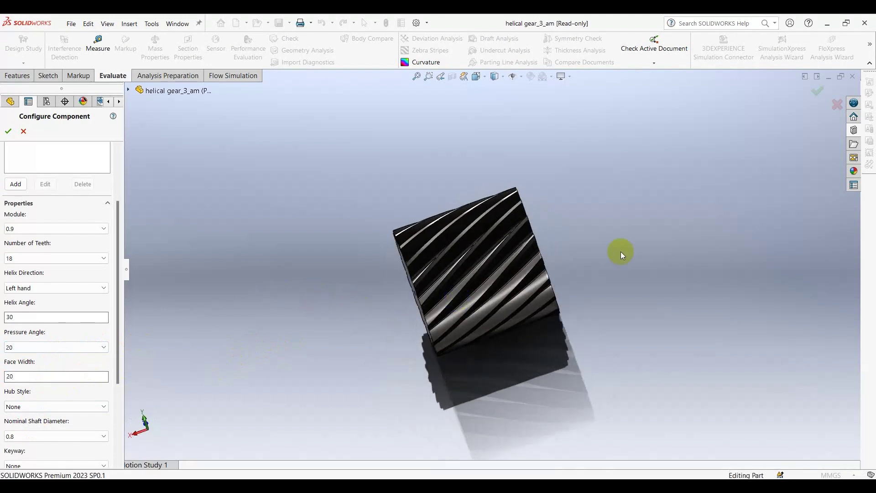
{"action": "mouse_move", "coordinate": [620, 251]}
{"action": "middle_mouse_down"}
{"action": "mouse_move", "coordinate": [606, 268]}
{"action": "mouse_move", "coordinate": [631, 278]}
{"action": "mouse_move", "coordinate": [414, 338]}
{"action": "middle_mouse_up"}
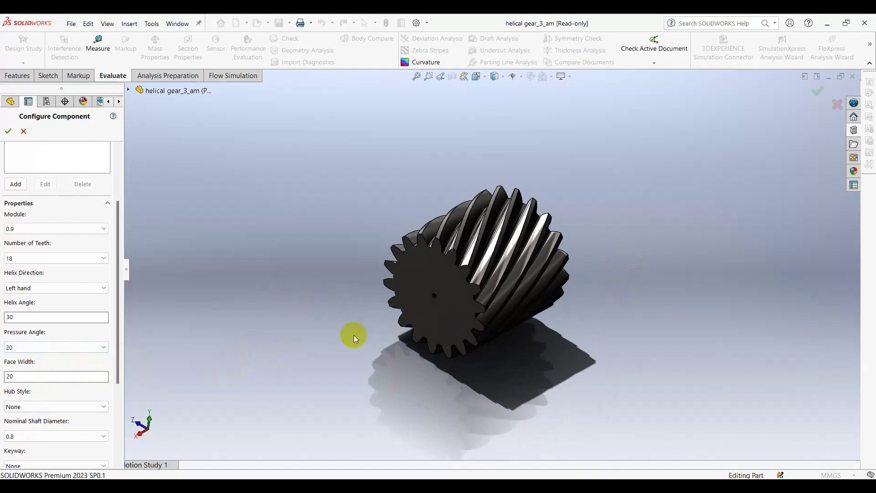
Measure between tooth corners to confirm the 20 mm width, then close Measure
{"action": "left_click", "coordinate": [98, 47]}
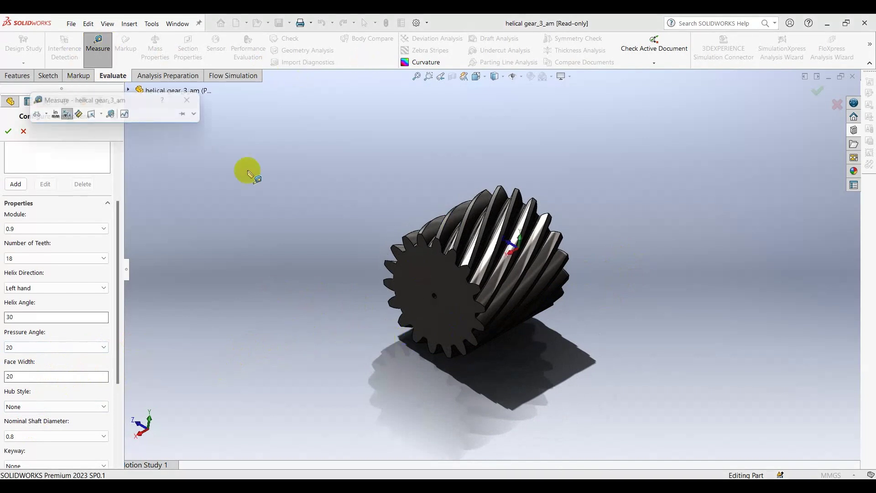
{"action": "scroll", "coordinate": [487, 292], "scroll_direction": "down", "scroll_amount": 3}
{"action": "scroll", "coordinate": [488, 292], "scroll_direction": "down", "scroll_amount": 3}
{"action": "left_click", "coordinate": [462, 274]}
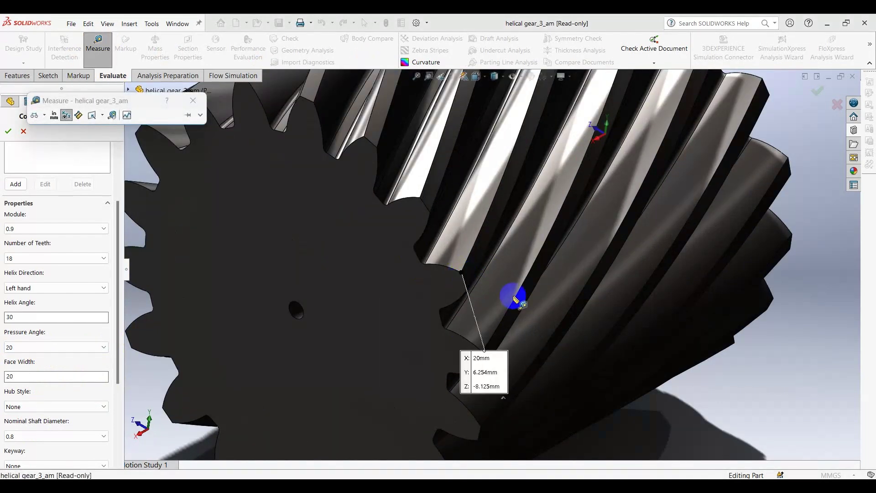
{"action": "scroll", "coordinate": [502, 310], "scroll_direction": "up", "scroll_amount": 5}
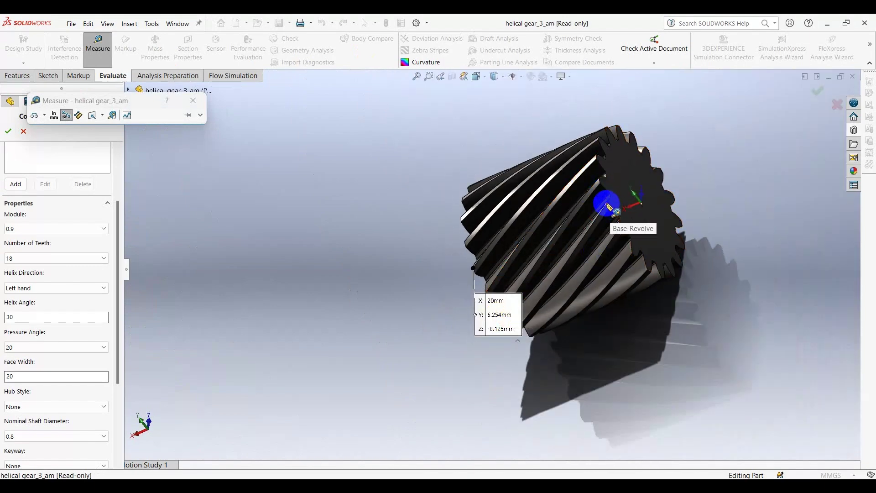
{"action": "scroll", "coordinate": [610, 208], "scroll_direction": "down", "scroll_amount": 5}
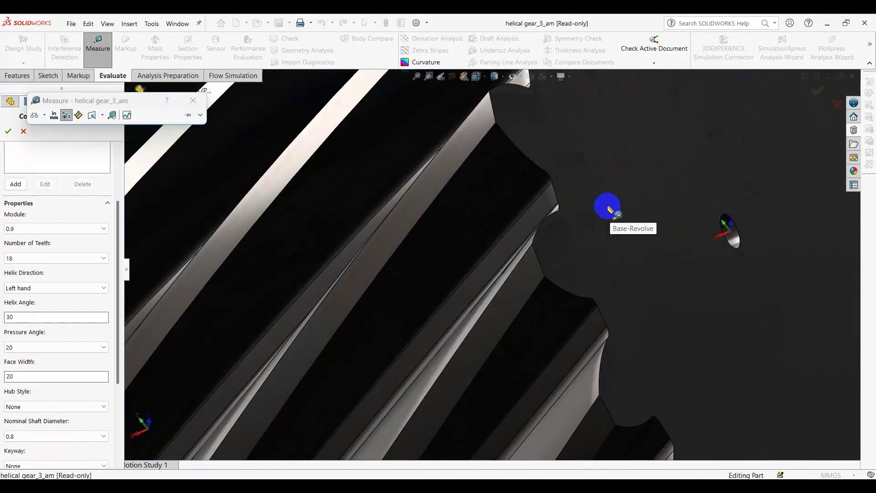
{"action": "left_click", "coordinate": [534, 246]}
{"action": "scroll", "coordinate": [450, 297], "scroll_direction": "up", "scroll_amount": 3}
{"action": "middle_click_drag", "start_coordinate": [450, 298], "coordinate": [458, 302]}
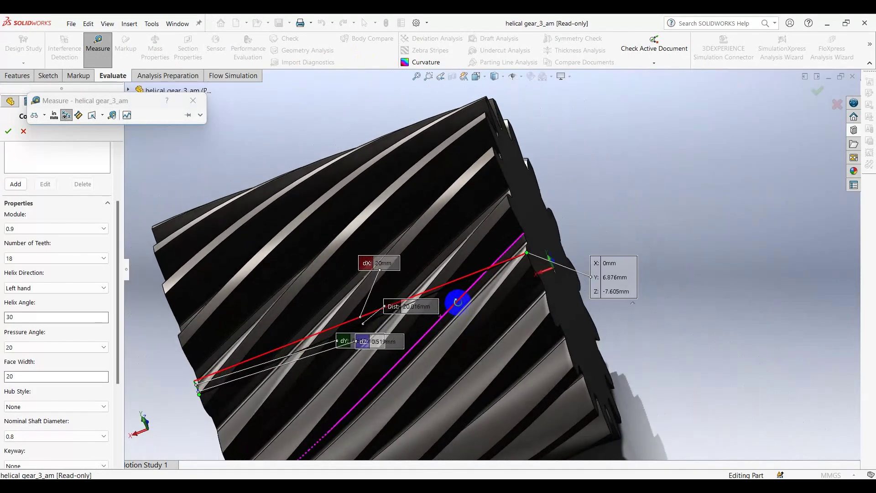
{"action": "scroll", "coordinate": [333, 303], "scroll_direction": "up", "scroll_amount": 5}
{"action": "left_click", "coordinate": [193, 100]}
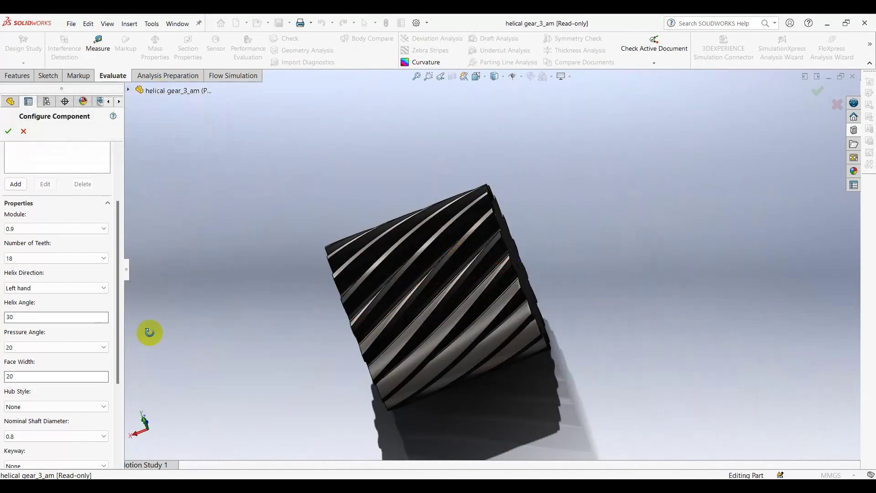
Set the hub style to Both Sides, after trying One Side and None, and edit the hub diameter to 20
{"action": "left_click", "coordinate": [59, 406]}
{"action": "left_click", "coordinate": [45, 423]}
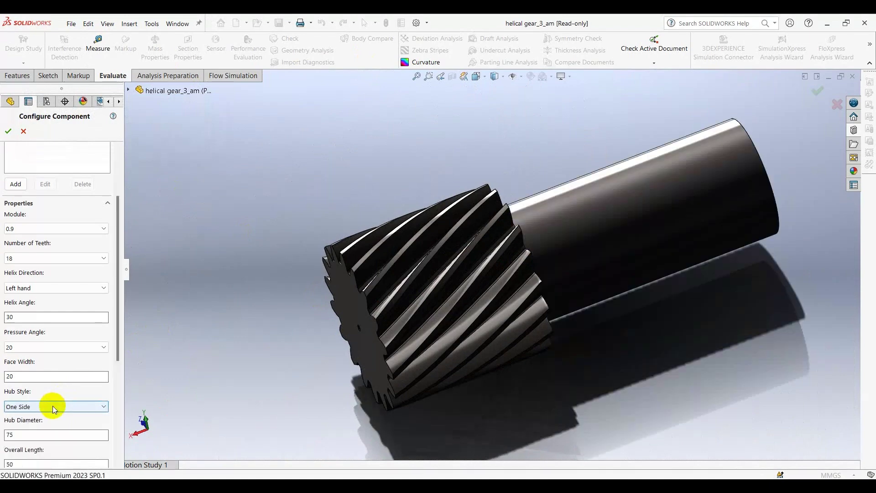
{"action": "mouse_move", "coordinate": [309, 349]}
{"action": "middle_mouse_down"}
{"action": "mouse_move", "coordinate": [328, 303]}
{"action": "mouse_move", "coordinate": [190, 336]}
{"action": "mouse_move", "coordinate": [279, 332]}
{"action": "mouse_move", "coordinate": [292, 319]}
{"action": "middle_mouse_up"}
{"action": "left_click", "coordinate": [53, 406]}
{"action": "left_click", "coordinate": [39, 431]}
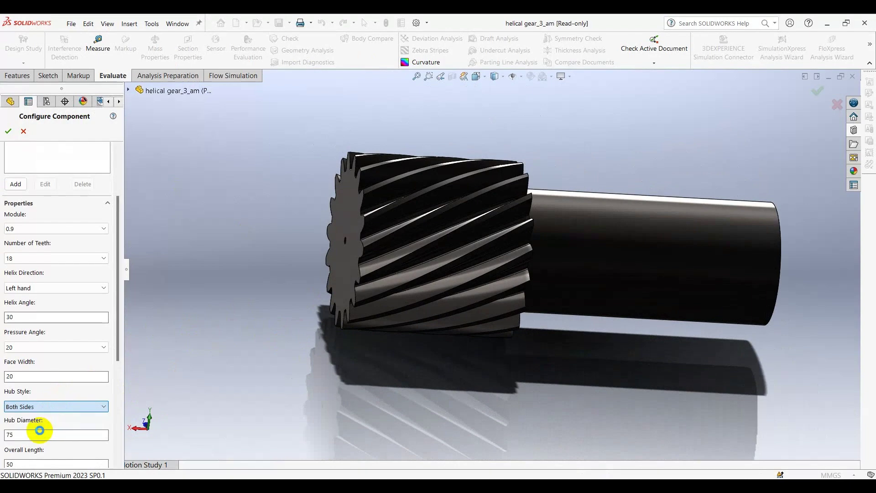
{"action": "mouse_move", "coordinate": [264, 358]}
{"action": "middle_mouse_down"}
{"action": "mouse_move", "coordinate": [202, 358]}
{"action": "mouse_move", "coordinate": [257, 322]}
{"action": "mouse_move", "coordinate": [242, 338]}
{"action": "middle_mouse_up"}
{"action": "left_click", "coordinate": [54, 406]}
{"action": "left_click", "coordinate": [27, 414]}
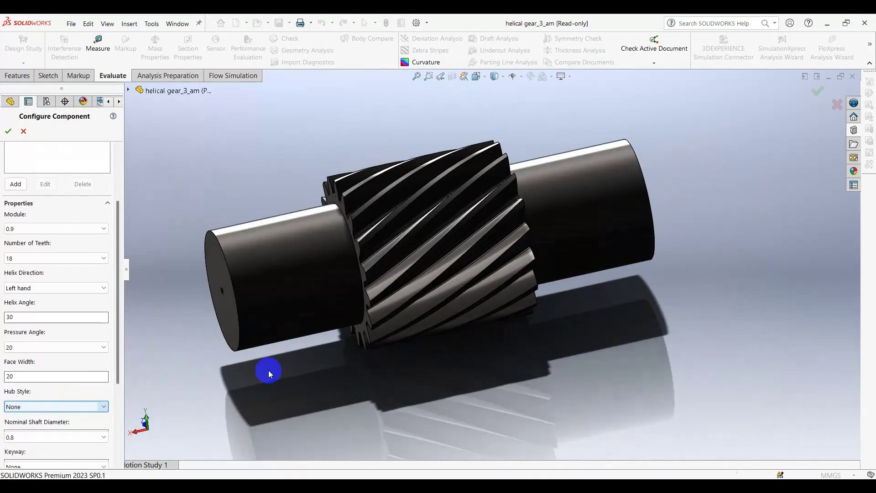
{"action": "left_click", "coordinate": [18, 406]}
{"action": "left_click", "coordinate": [28, 433]}
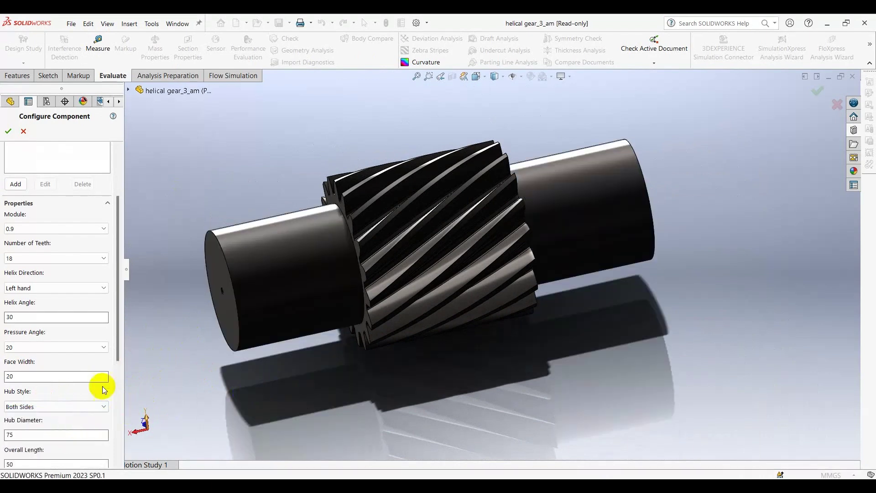
{"action": "left_click_drag", "start_coordinate": [119, 346], "coordinate": [119, 385]}
{"action": "double_click", "coordinate": [47, 359]}
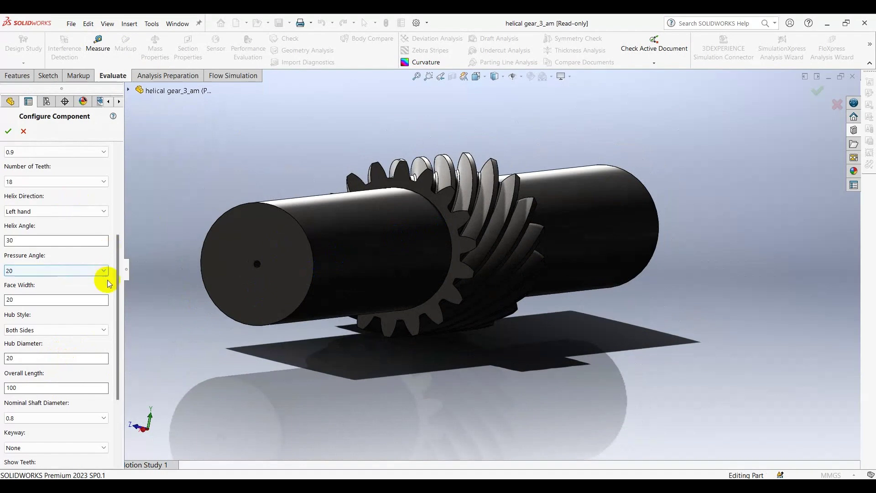
Set the nominal shaft diameter to 4, leaving the keyway as None
{"action": "mouse_move", "coordinate": [118, 280]}
{"action": "left_mouse_down"}
{"action": "mouse_move", "coordinate": [117, 220]}
{"action": "mouse_move", "coordinate": [118, 346]}
{"action": "left_mouse_up"}
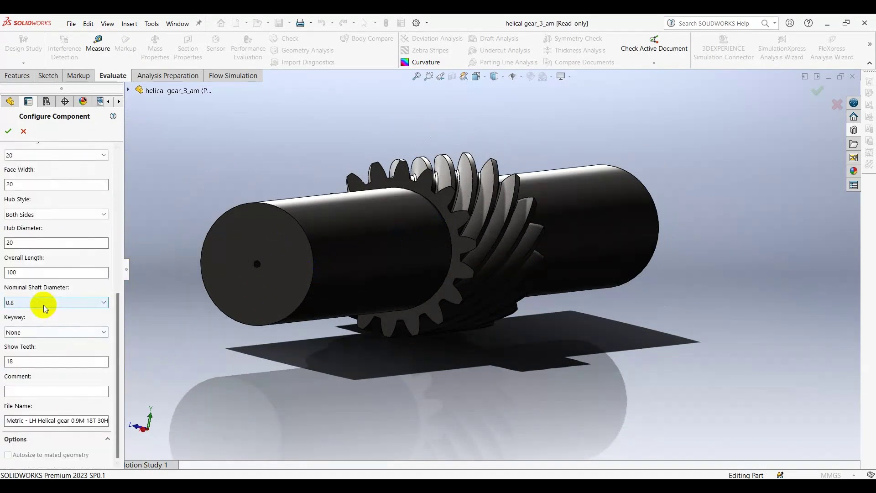
{"action": "left_click_drag", "start_coordinate": [260, 264], "coordinate": [220, 274]}
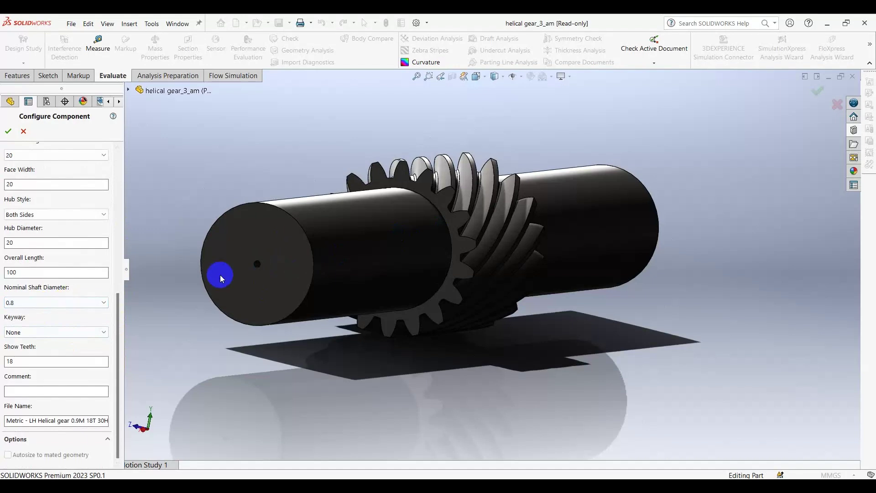
{"action": "left_click", "coordinate": [59, 305]}
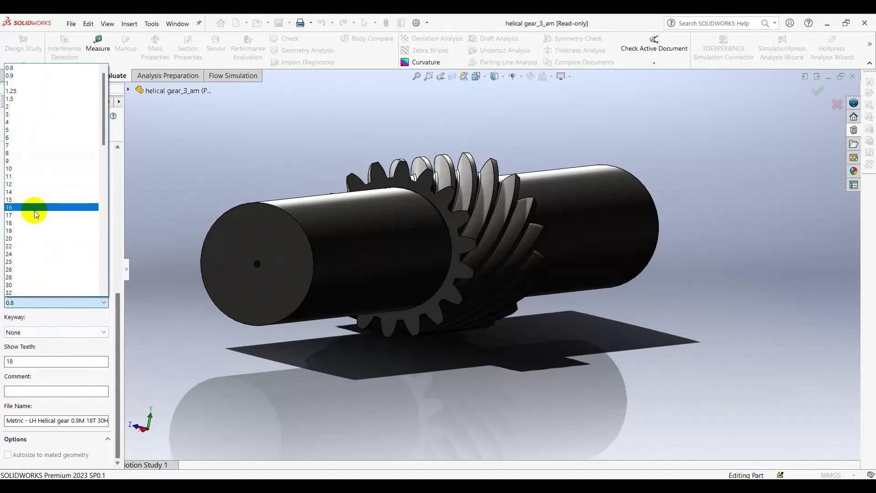
{"action": "left_click", "coordinate": [34, 208]}
{"action": "left_click", "coordinate": [60, 304]}
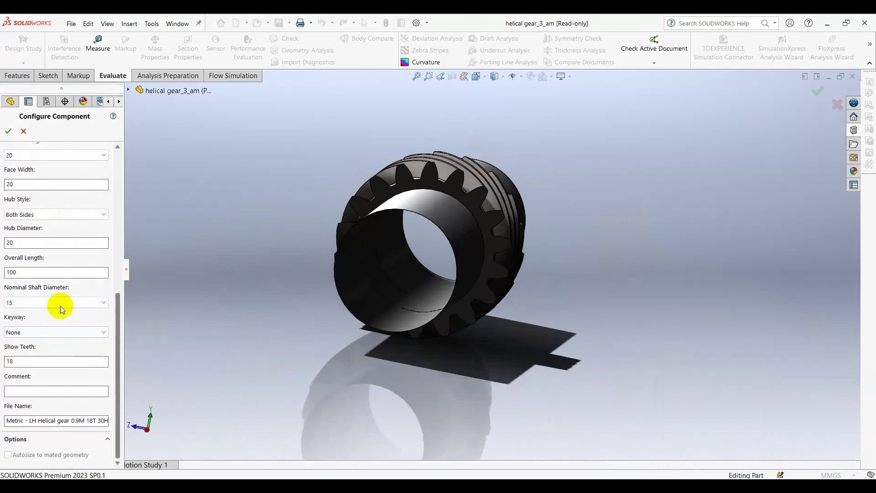
{"action": "scroll", "coordinate": [29, 114], "scroll_direction": "up", "scroll_amount": 3}
{"action": "left_click", "coordinate": [28, 108]}
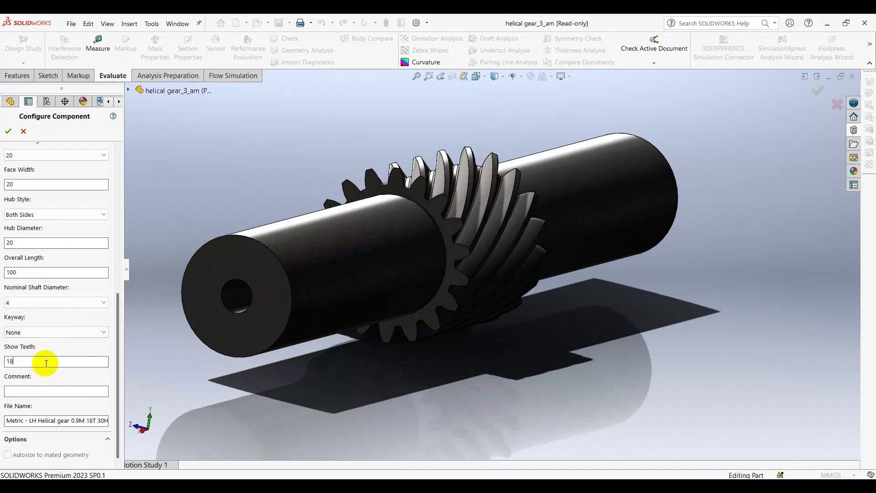
{"action": "left_click", "coordinate": [36, 332]}
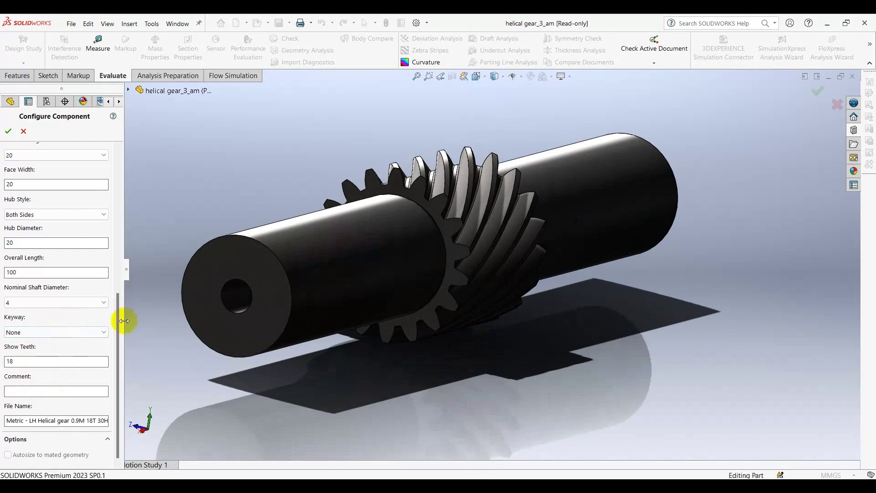
Change Show Teeth from 18 to 15 and inspect the partially drawn gear
{"action": "scroll", "coordinate": [124, 274], "scroll_direction": "up", "scroll_amount": 3}
{"action": "scroll", "coordinate": [119, 347], "scroll_direction": "down", "scroll_amount": 3}
{"action": "double_click", "coordinate": [33, 363]}
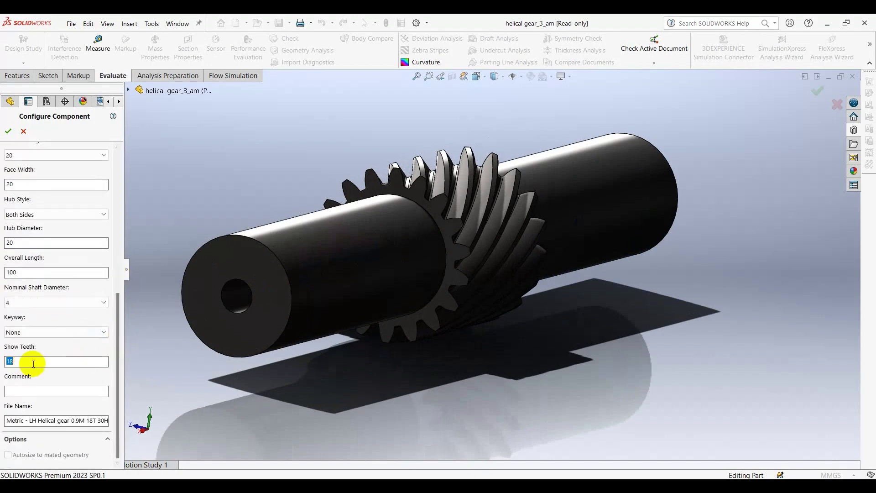
{"action": "type", "text": "15"}
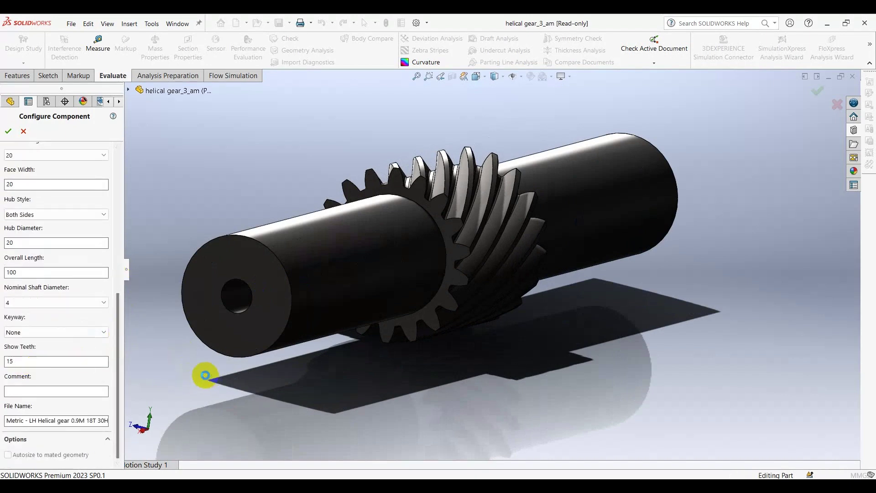
{"action": "mouse_move", "coordinate": [205, 375]}
{"action": "middle_mouse_down"}
{"action": "mouse_move", "coordinate": [232, 284]}
{"action": "mouse_move", "coordinate": [219, 307]}
{"action": "mouse_move", "coordinate": [245, 358]}
{"action": "mouse_move", "coordinate": [204, 352]}
{"action": "mouse_move", "coordinate": [292, 311]}
{"action": "middle_mouse_up"}
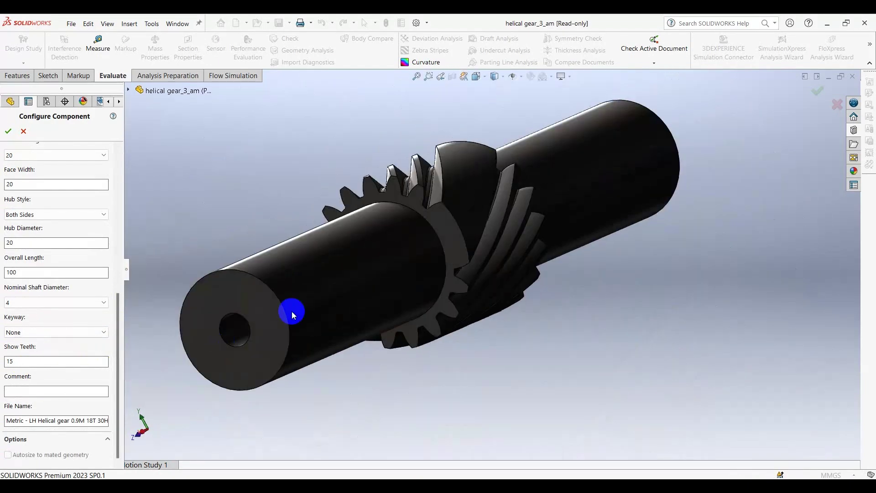
{"action": "left_click", "coordinate": [94, 360]}
{"action": "type", "text": "20"}
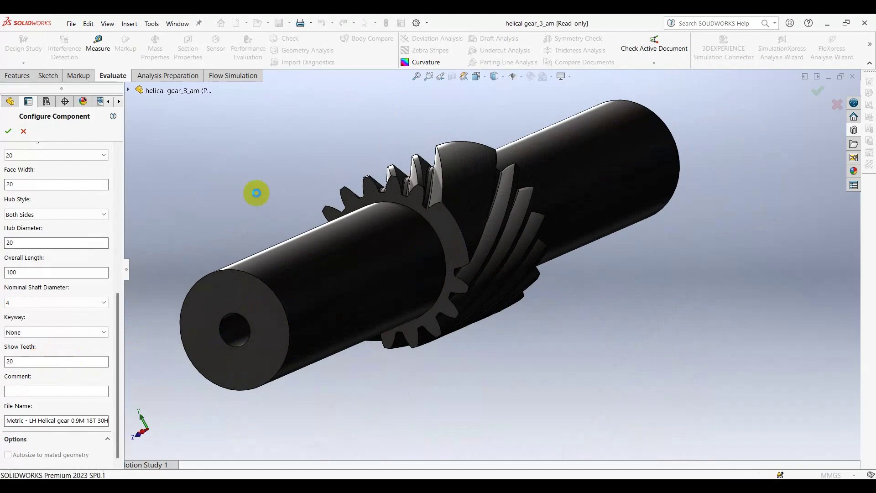
Inspect the 20-tooth helical gear, bring up the Toolbox gears, then switch to the bevel gear image search
{"action": "mouse_move", "coordinate": [256, 194]}
{"action": "middle_mouse_down"}
{"action": "mouse_move", "coordinate": [300, 172]}
{"action": "mouse_move", "coordinate": [280, 147]}
{"action": "mouse_move", "coordinate": [342, 155]}
{"action": "mouse_move", "coordinate": [342, 251]}
{"action": "mouse_move", "coordinate": [260, 287]}
{"action": "mouse_move", "coordinate": [347, 256]}
{"action": "middle_mouse_up"}
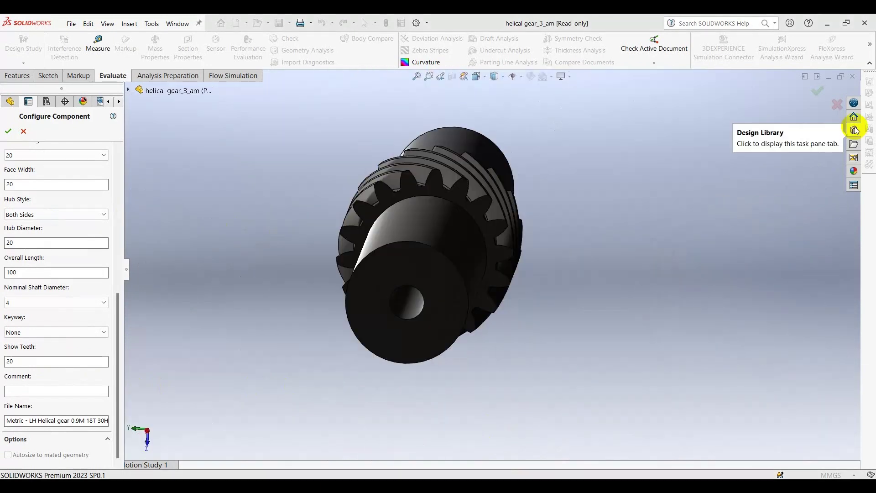
{"action": "left_click", "coordinate": [856, 130]}
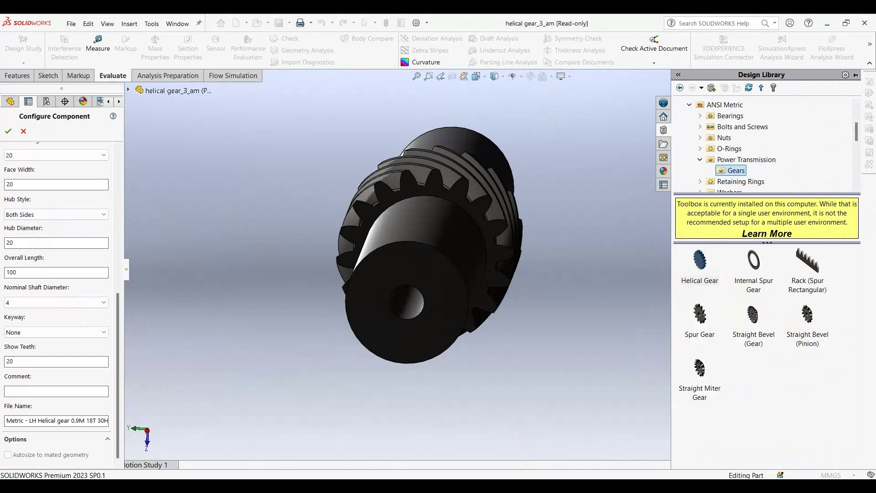
{"action": "key", "text": "alt+Tab"}
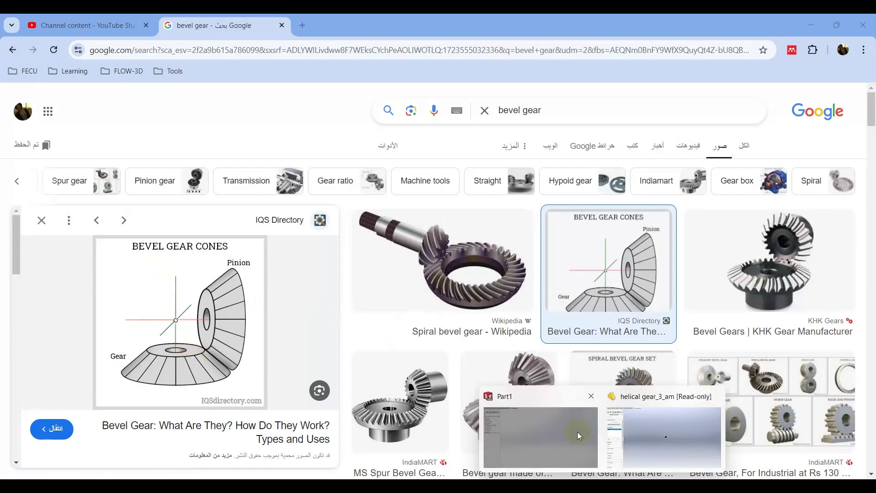
Back in Part1, create a part from the Toolbox Straight Bevel (Gear)
{"action": "left_click", "coordinate": [637, 454]}
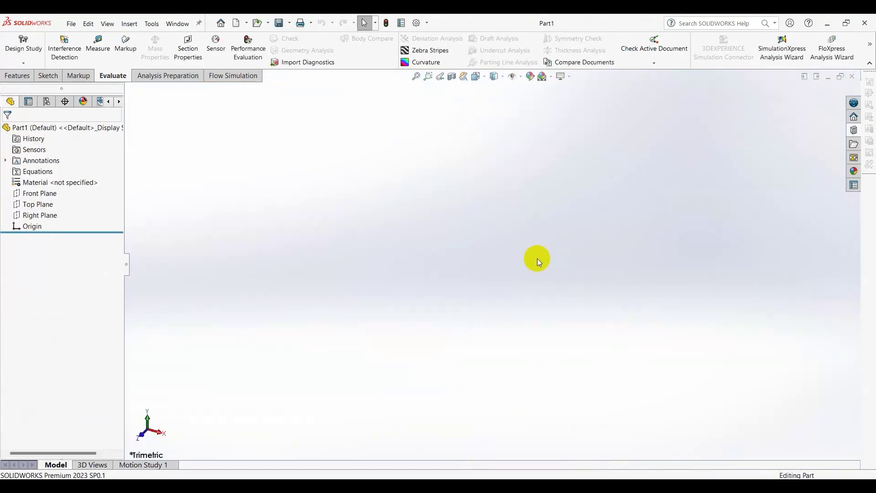
{"action": "left_click", "coordinate": [869, 133]}
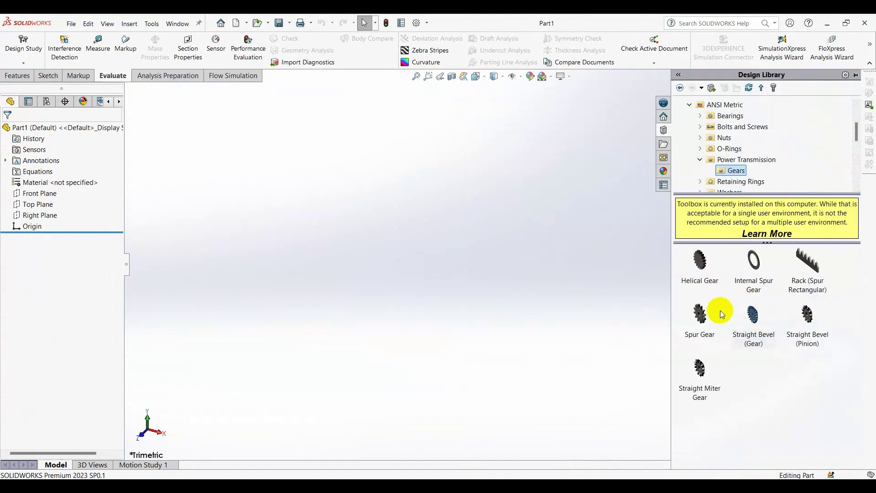
{"action": "left_click", "coordinate": [762, 317]}
{"action": "right_click", "coordinate": [760, 316]}
{"action": "left_click", "coordinate": [783, 336]}
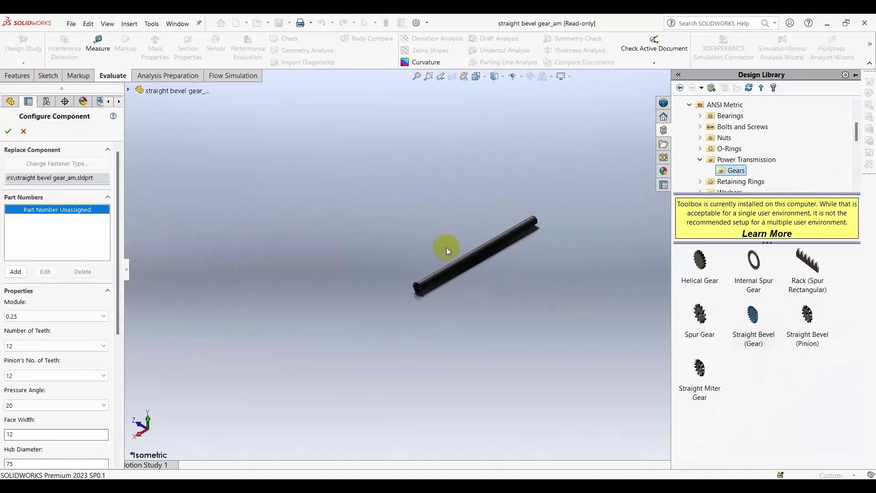
Change the bevel gear's mounting distance from 50 to 5, shrinking the shaft to a stub
{"action": "scroll", "coordinate": [447, 247], "scroll_direction": "down", "scroll_amount": 3}
{"action": "scroll", "coordinate": [460, 273], "scroll_direction": "down", "scroll_amount": 2}
{"action": "scroll", "coordinate": [470, 280], "scroll_direction": "down", "scroll_amount": 2}
{"action": "scroll", "coordinate": [420, 305], "scroll_direction": "up", "scroll_amount": 2}
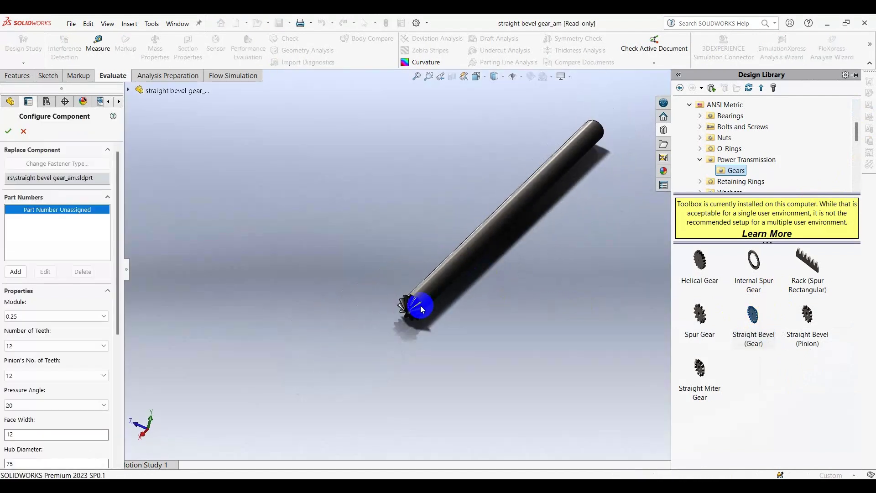
{"action": "scroll", "coordinate": [420, 305], "scroll_direction": "down", "scroll_amount": 2}
{"action": "mouse_move", "coordinate": [482, 303]}
{"action": "middle_mouse_down"}
{"action": "mouse_move", "coordinate": [523, 251]}
{"action": "mouse_move", "coordinate": [475, 260]}
{"action": "mouse_move", "coordinate": [497, 275]}
{"action": "middle_mouse_up"}
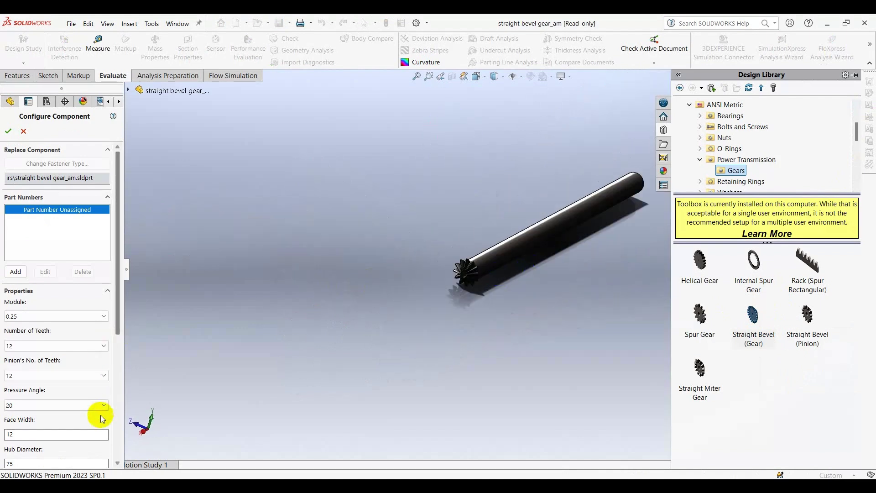
{"action": "left_click_drag", "start_coordinate": [117, 300], "coordinate": [117, 367]}
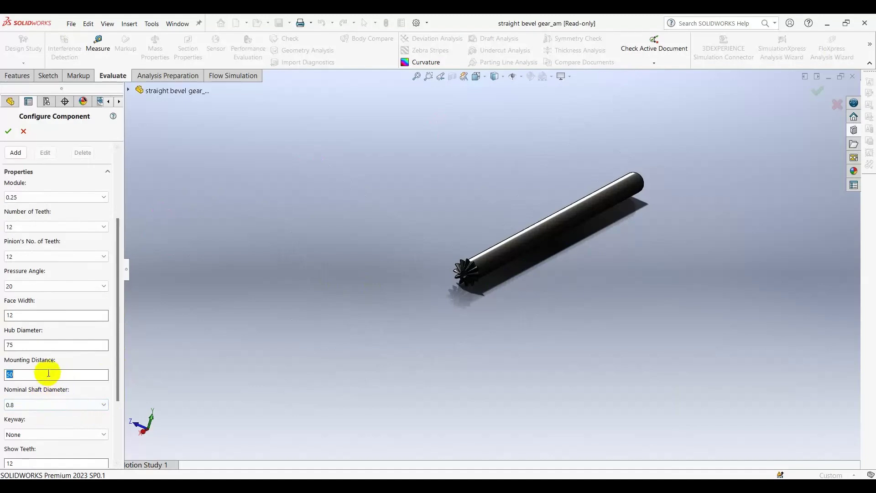
{"action": "type", "text": "10"}
{"action": "left_click", "coordinate": [325, 276]}
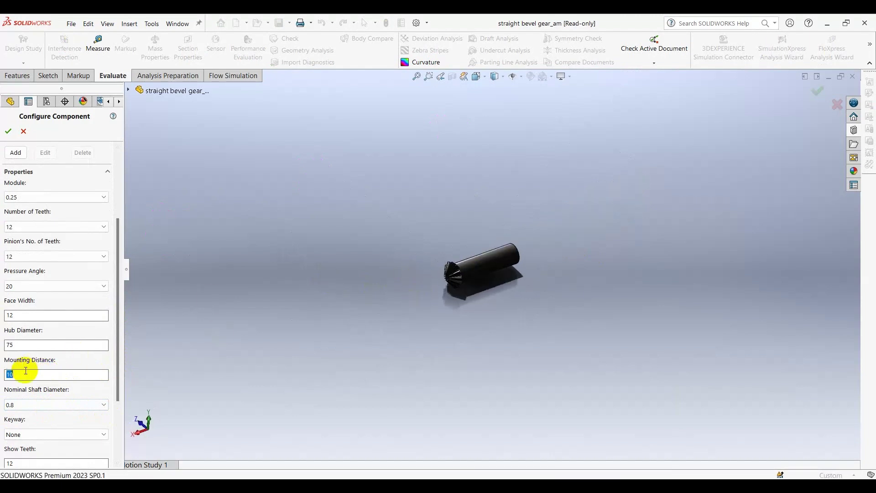
{"action": "type", "text": "5"}
{"action": "key", "text": "Return"}
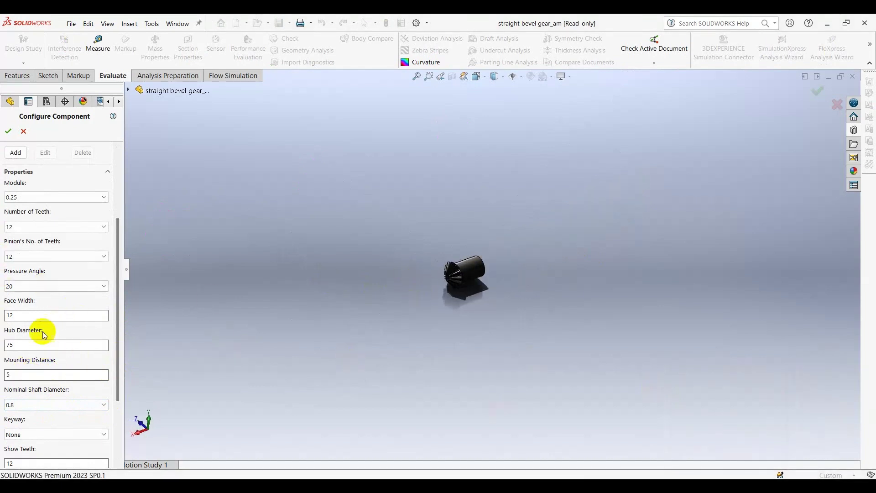
{"action": "left_click", "coordinate": [40, 286]}
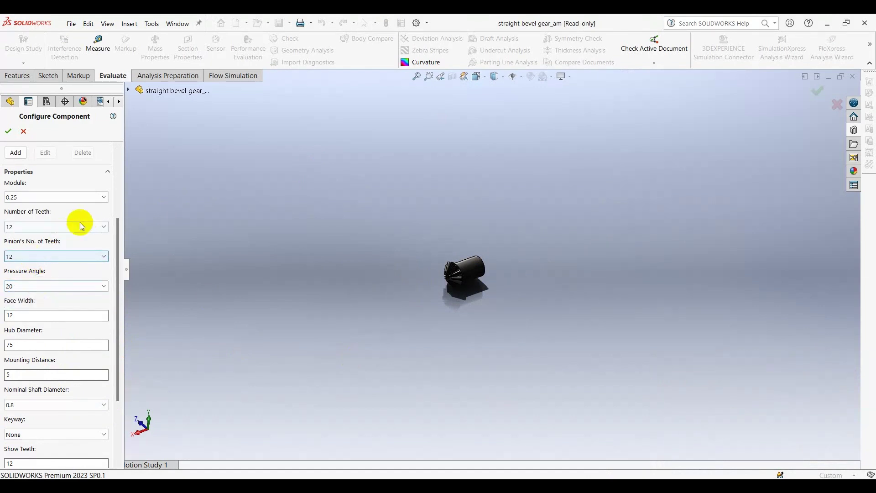
Set the straight bevel gear's module to 1
{"action": "left_click_drag", "start_coordinate": [118, 238], "coordinate": [120, 190]}
{"action": "left_click", "coordinate": [46, 279]}
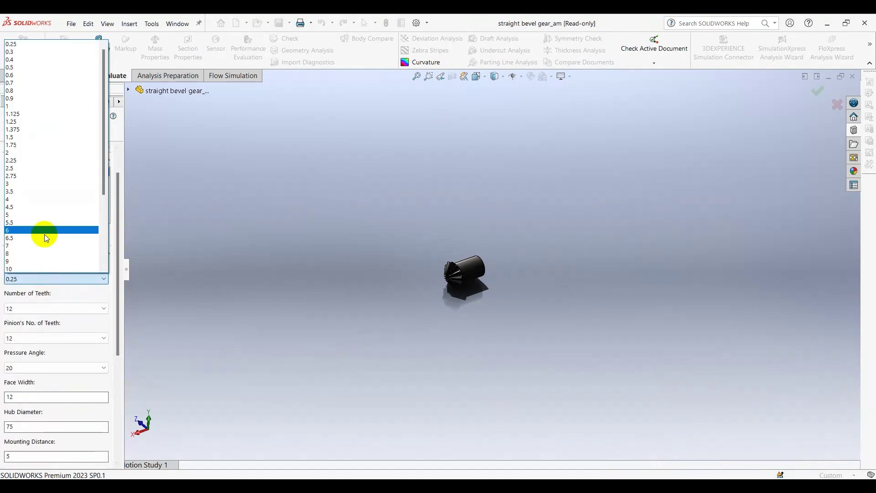
{"action": "left_click", "coordinate": [41, 107]}
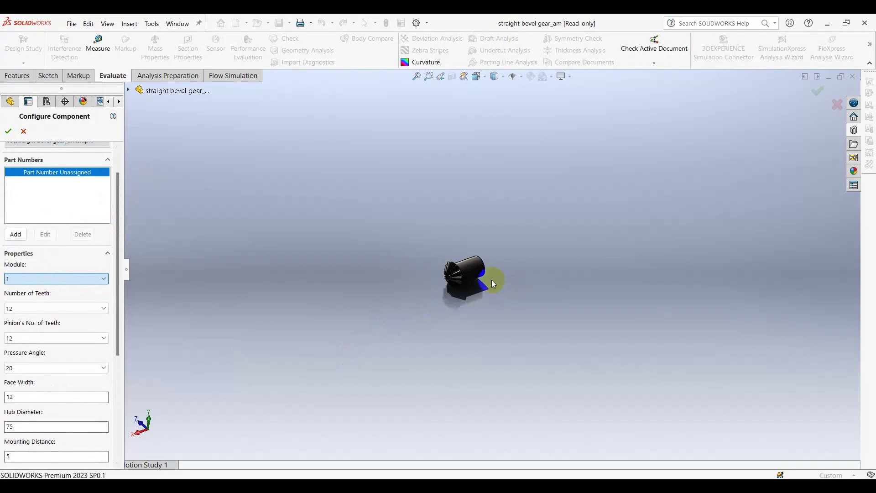
{"action": "mouse_move", "coordinate": [493, 284]}
{"action": "middle_mouse_down"}
{"action": "mouse_move", "coordinate": [460, 275]}
{"action": "mouse_move", "coordinate": [503, 234]}
{"action": "mouse_move", "coordinate": [321, 288]}
{"action": "mouse_move", "coordinate": [524, 304]}
{"action": "mouse_move", "coordinate": [523, 236]}
{"action": "mouse_move", "coordinate": [497, 292]}
{"action": "mouse_move", "coordinate": [425, 223]}
{"action": "mouse_move", "coordinate": [417, 336]}
{"action": "mouse_move", "coordinate": [470, 397]}
{"action": "middle_mouse_up"}
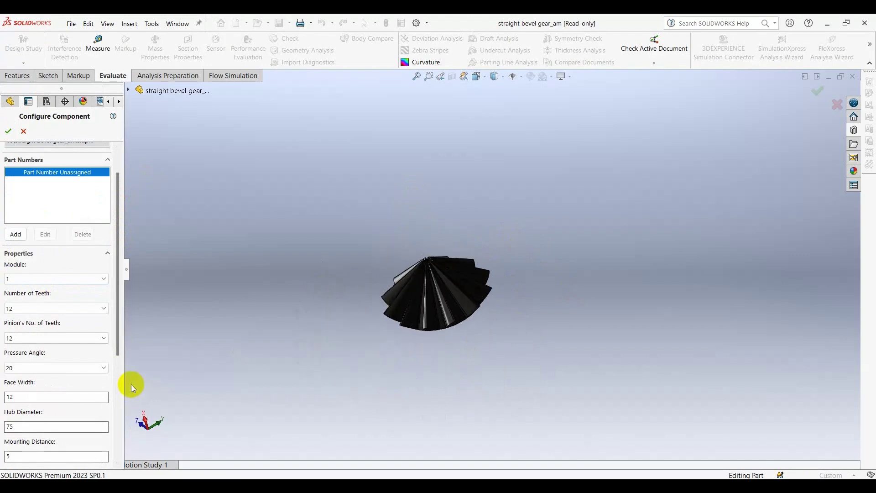
Try 20 pinion teeth, revert to 12, and set the face width to 15
{"action": "left_click", "coordinate": [34, 339]}
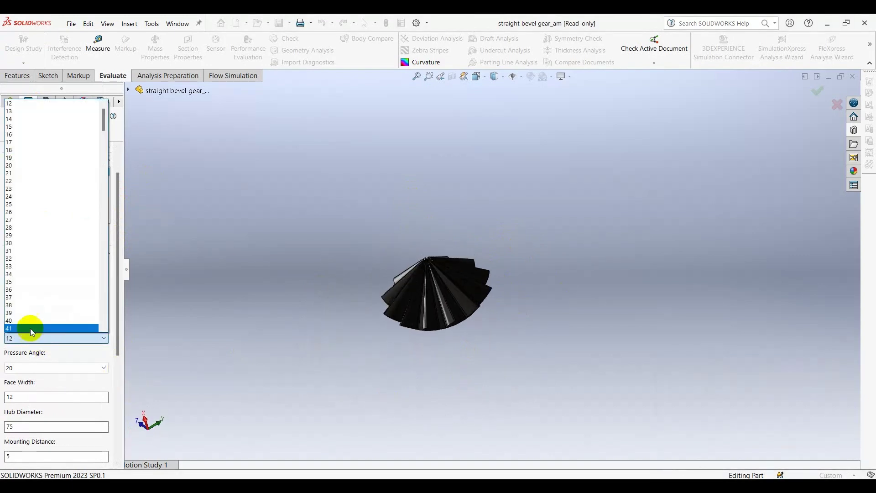
{"action": "left_click", "coordinate": [10, 164]}
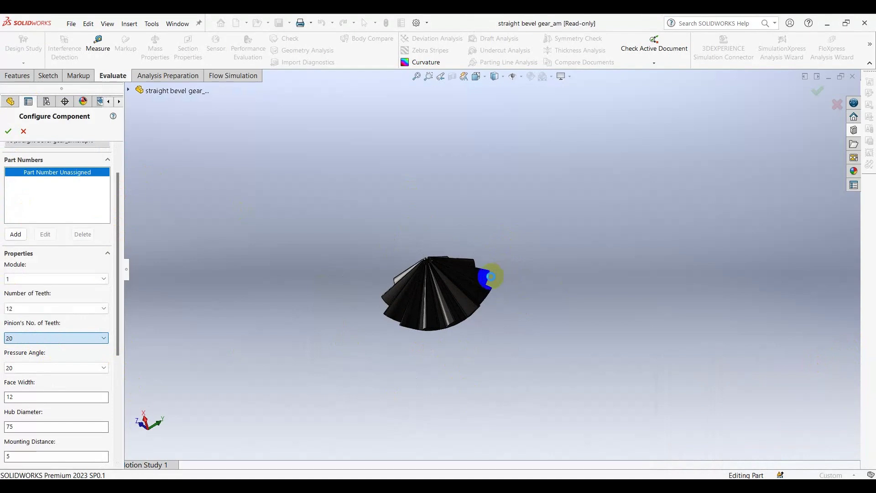
{"action": "middle_click_drag", "start_coordinate": [492, 276], "coordinate": [499, 345]}
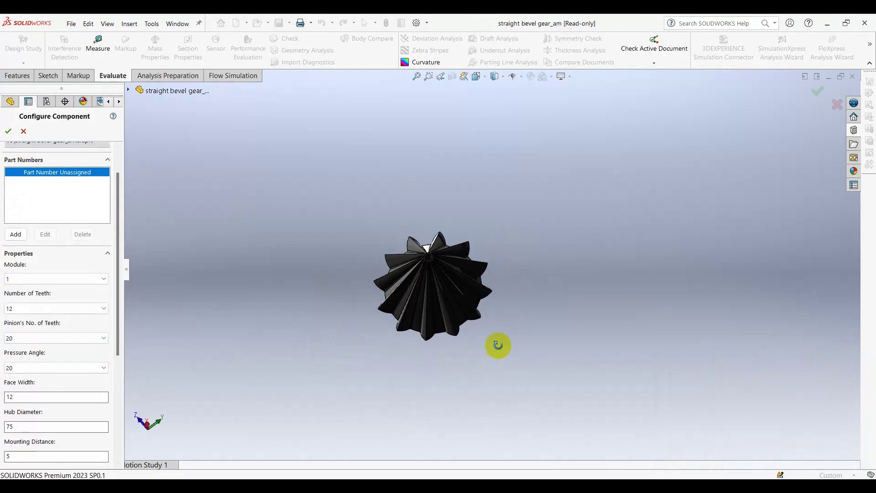
{"action": "left_click", "coordinate": [42, 339]}
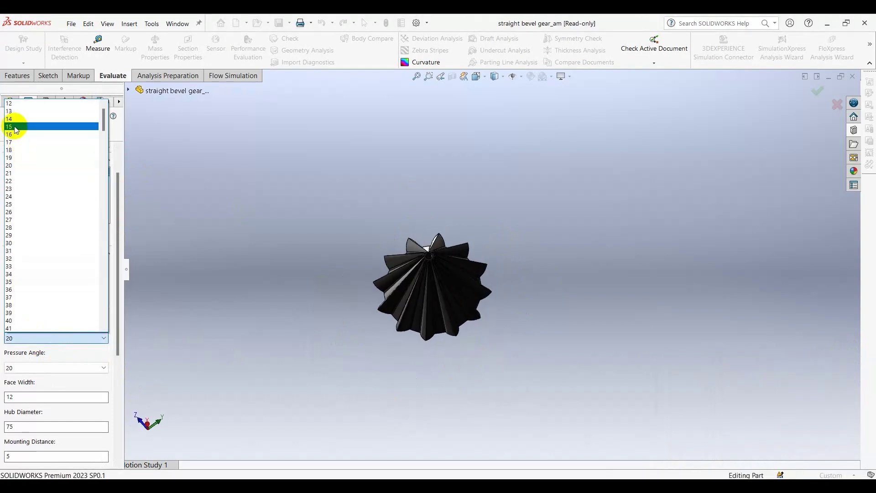
{"action": "left_click", "coordinate": [13, 104]}
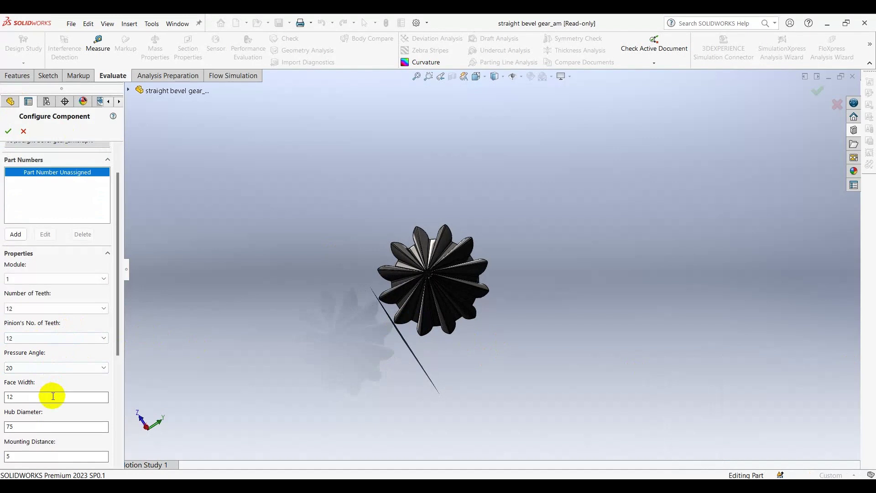
{"action": "type", "text": "15"}
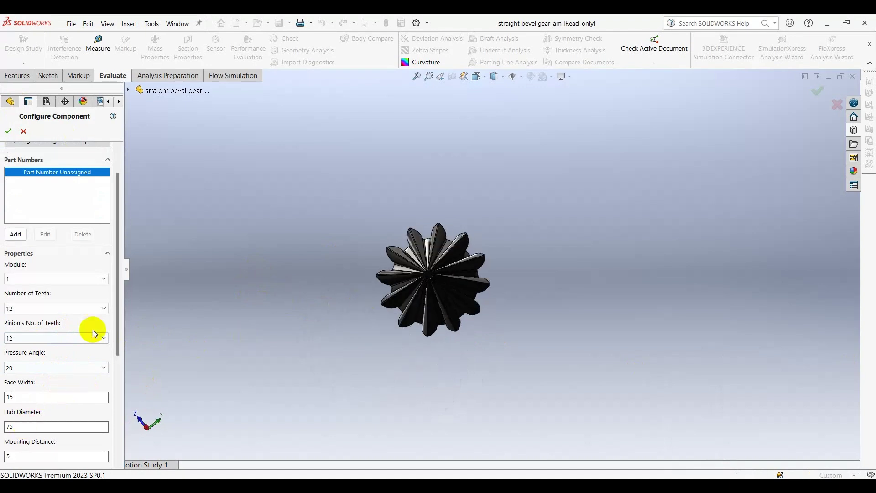
{"action": "left_click_drag", "start_coordinate": [118, 354], "coordinate": [106, 457]}
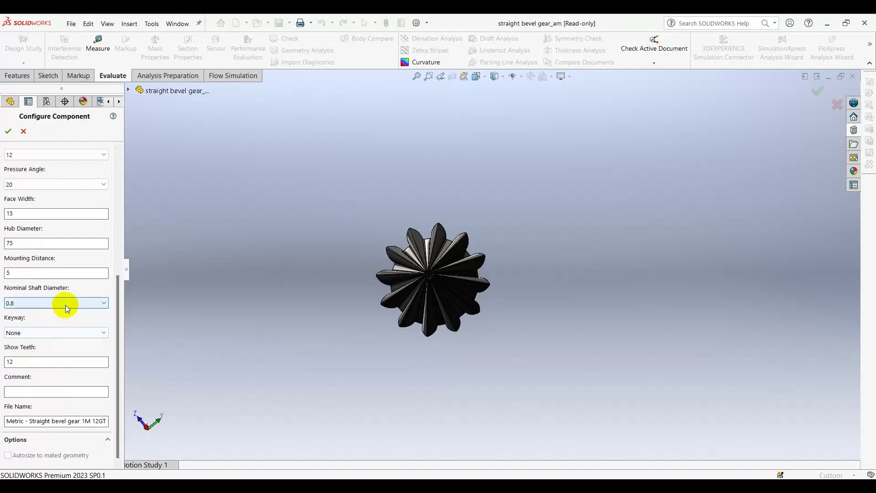
{"action": "mouse_move", "coordinate": [118, 363]}
{"action": "scroll", "coordinate": [115, 334], "scroll_direction": "up", "scroll_amount": 5}
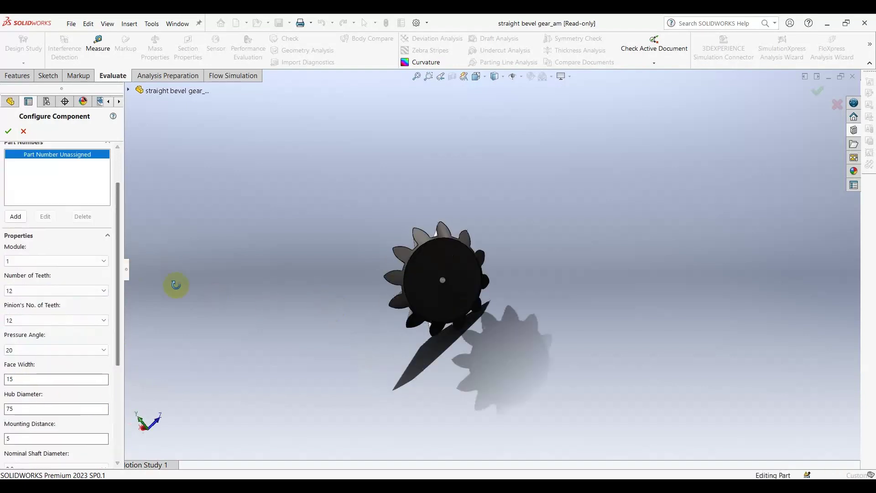
Orbit the bevel gear to a new angle for inspection
{"action": "middle_click_drag", "start_coordinate": [333, 294], "coordinate": [340, 267]}
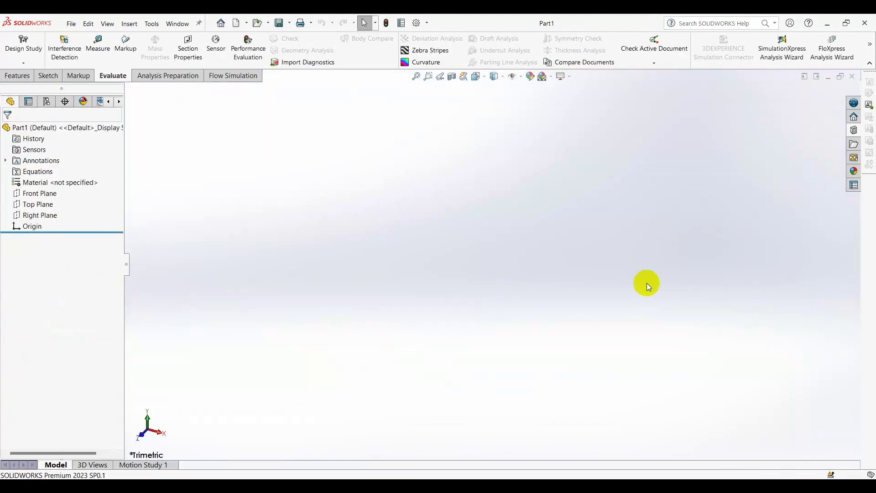
Create a part from the Toolbox Straight Bevel (Pinion) and dismiss the popup
{"action": "left_click", "coordinate": [854, 130]}
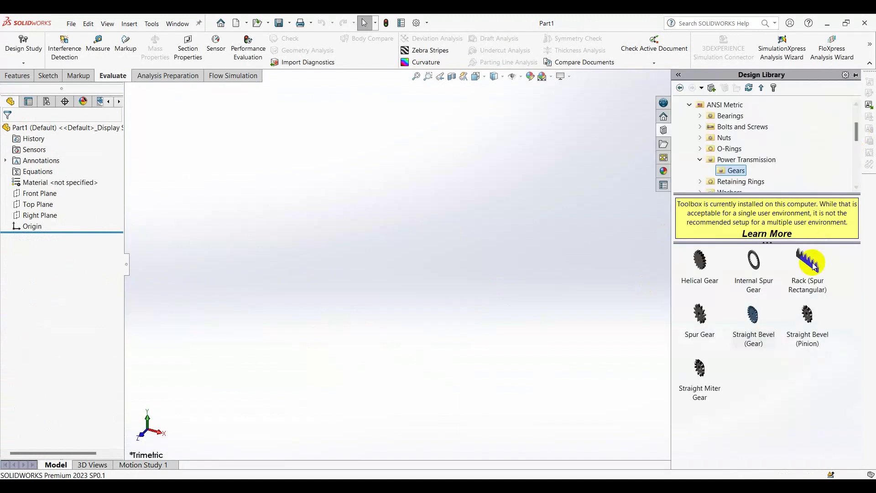
{"action": "left_click", "coordinate": [810, 320]}
{"action": "right_click", "coordinate": [808, 320]}
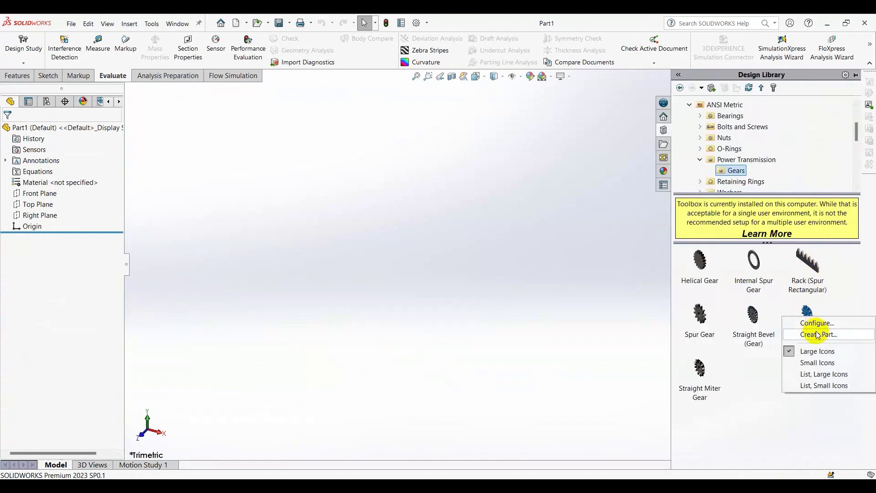
{"action": "left_click", "coordinate": [815, 335]}
{"action": "left_click", "coordinate": [851, 365]}
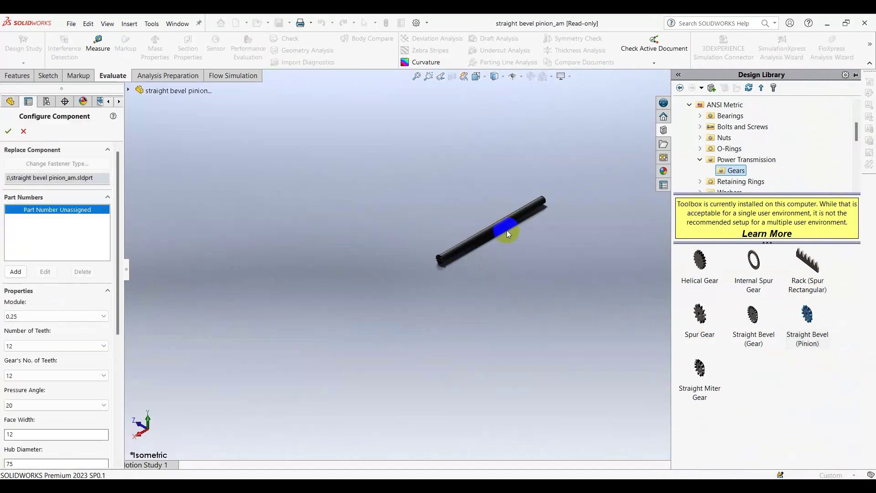
Set the pinion's module to 1 and orbit it to inspect the teeth
{"action": "scroll", "coordinate": [507, 230], "scroll_direction": "down", "scroll_amount": 3}
{"action": "scroll", "coordinate": [491, 233], "scroll_direction": "down", "scroll_amount": 3}
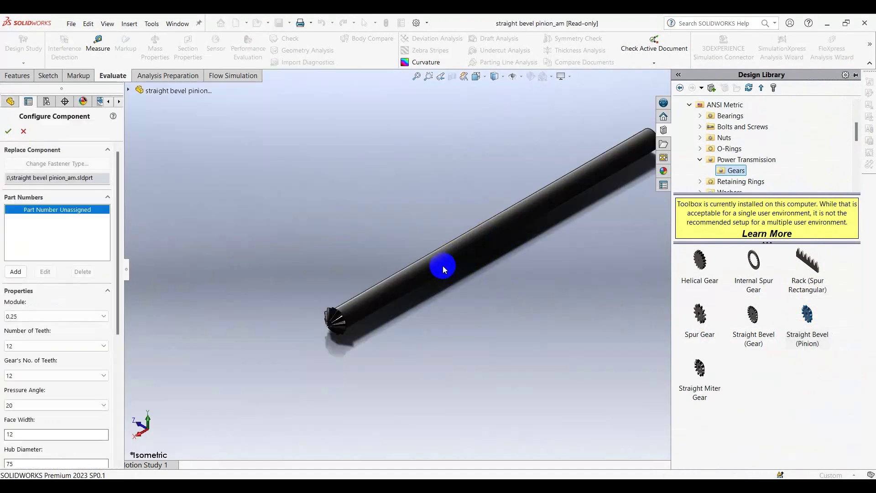
{"action": "left_click", "coordinate": [76, 316]}
{"action": "left_click", "coordinate": [30, 144]}
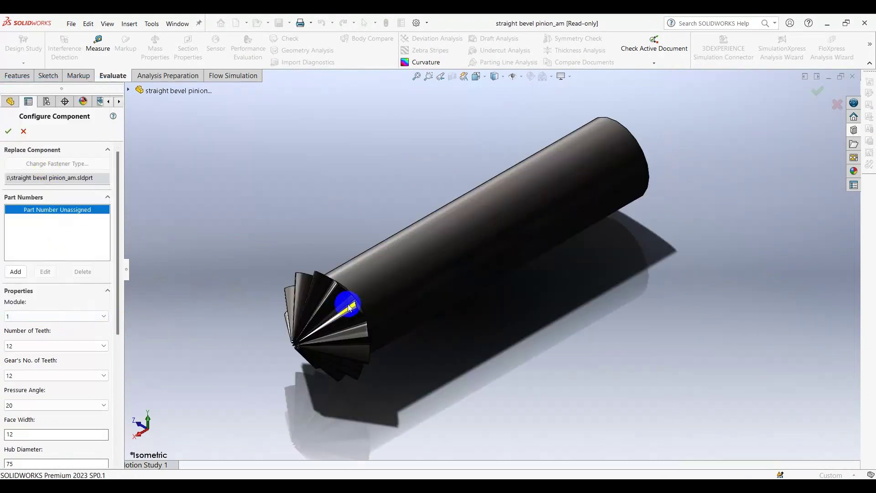
{"action": "mouse_move", "coordinate": [359, 296]}
{"action": "middle_mouse_down"}
{"action": "mouse_move", "coordinate": [342, 231]}
{"action": "mouse_move", "coordinate": [368, 234]}
{"action": "middle_mouse_up"}
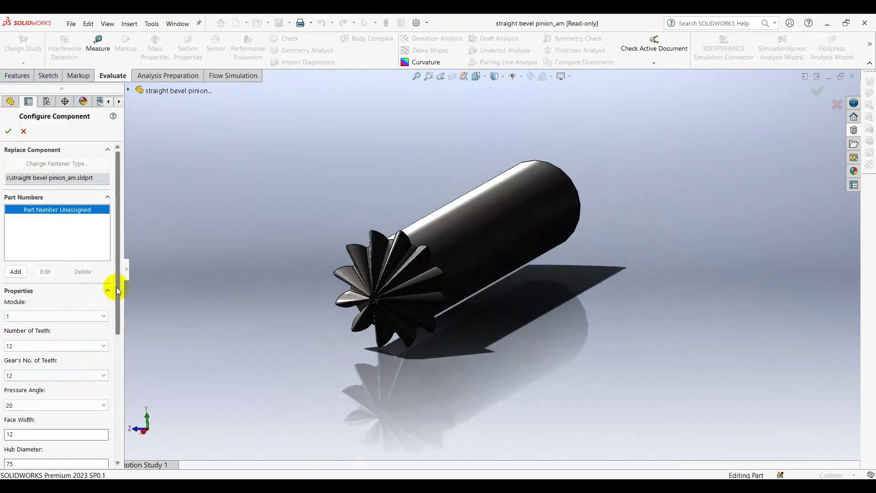
{"action": "mouse_move", "coordinate": [113, 288]}
{"action": "left_mouse_down"}
{"action": "mouse_move", "coordinate": [112, 380]}
{"action": "mouse_move", "coordinate": [73, 348]}
{"action": "left_mouse_up"}
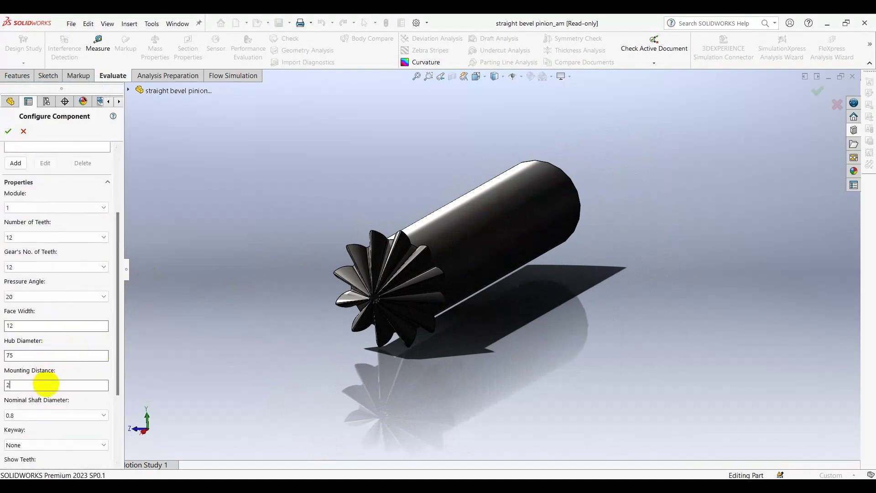
{"action": "mouse_move", "coordinate": [358, 297]}
{"action": "middle_mouse_down"}
{"action": "mouse_move", "coordinate": [280, 333]}
{"action": "mouse_move", "coordinate": [318, 359]}
{"action": "middle_mouse_up"}
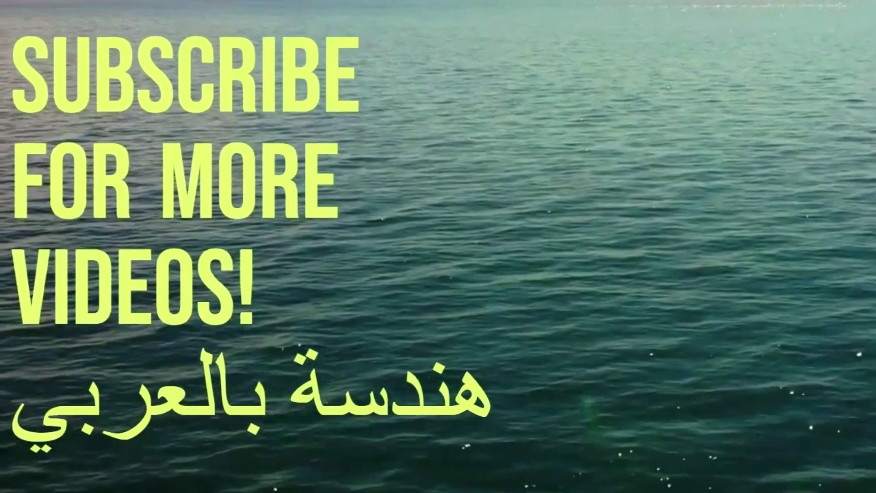